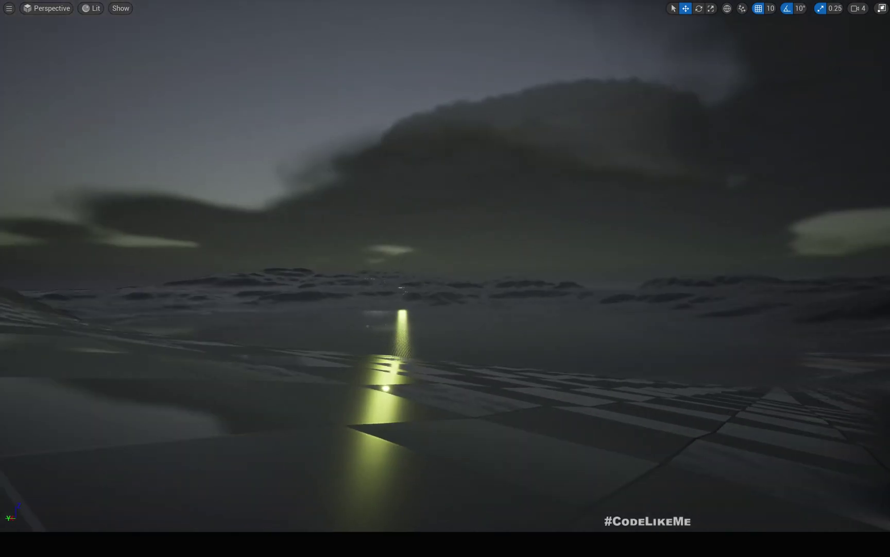
Walk the character through the level during play and look around at the rain and wet ground.
right_click_drag(383, 212, 375, 238)
key("w")
right_click_drag(464, 291, 420, 278)
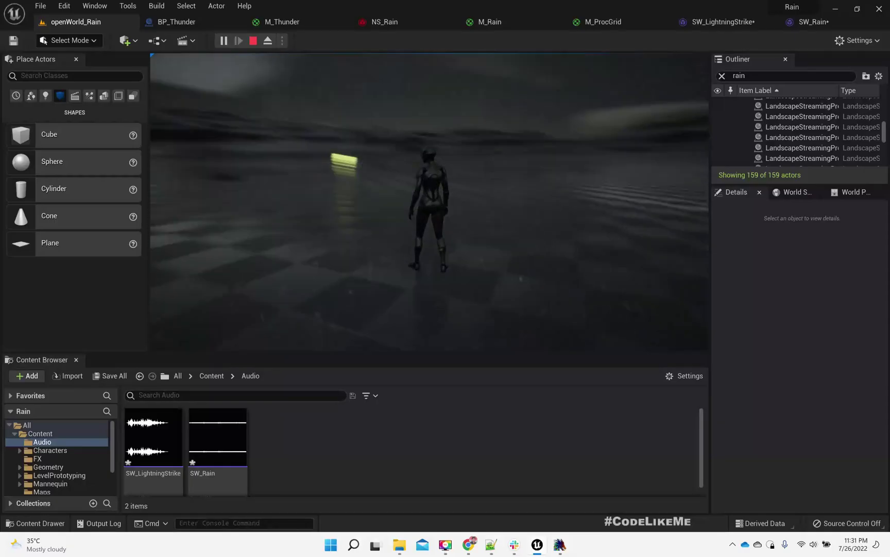
key("d")
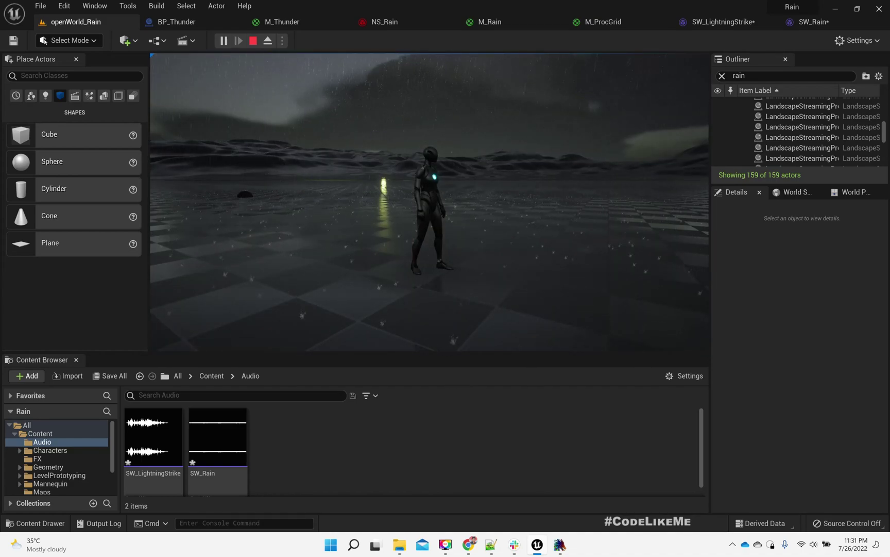
Switch to the browser to view the YouTube Studio search results for "thunder", and return to Unreal Editor.
key("alt+Tab")
key("alt+Tab")
key("Tab")
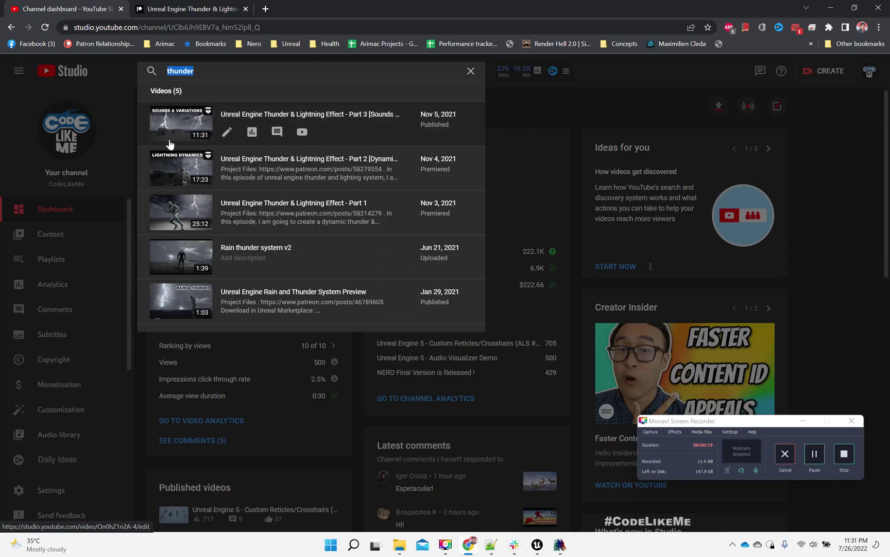
key("alt+Tab")
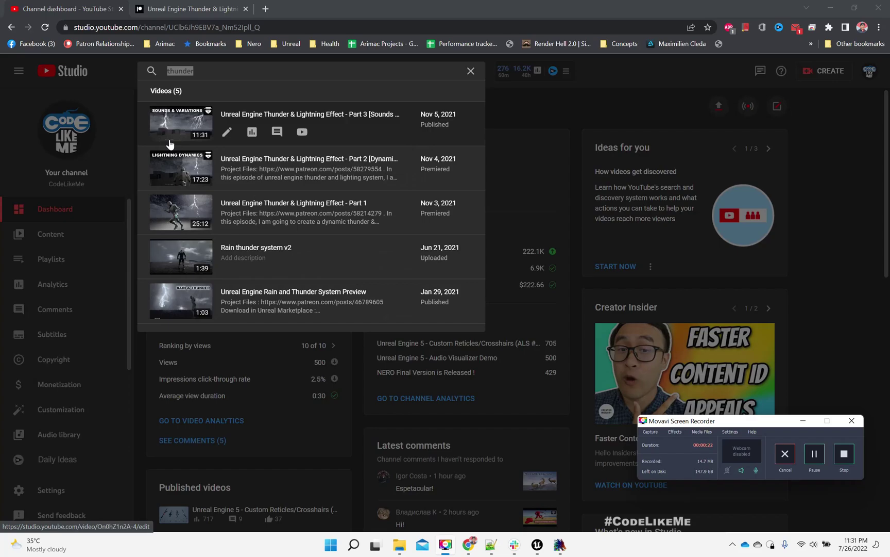
key("alt+Tab")
key("alt+Tab")
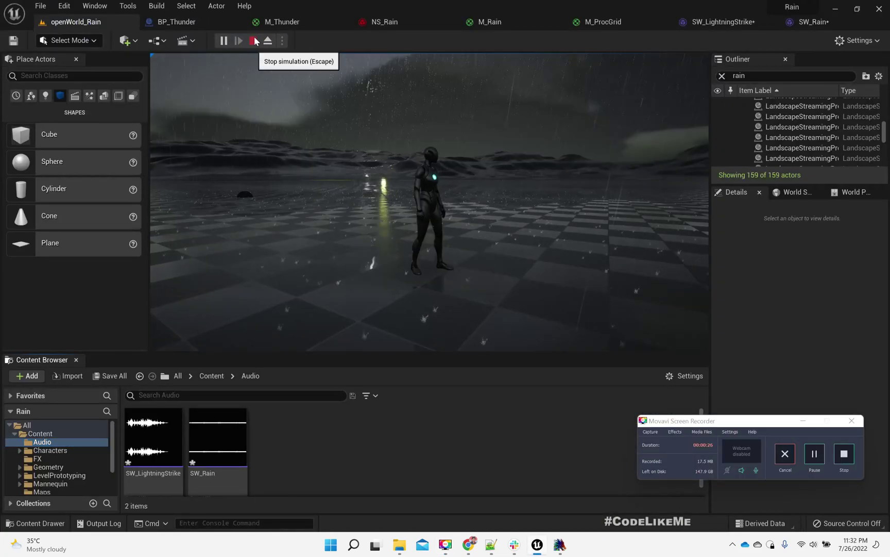
Stop the simulation, clear the landscape selection and look over the rain scene in the level viewport.
left_click(253, 41)
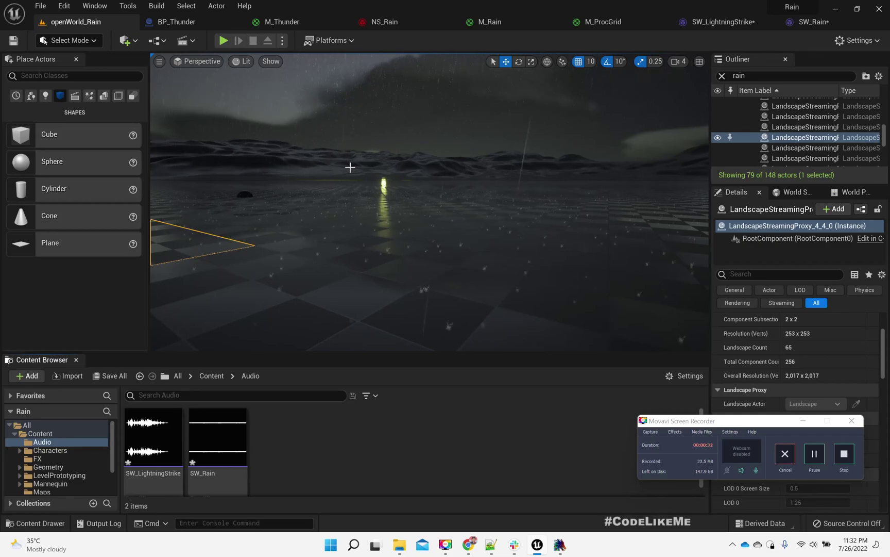
left_click(803, 420)
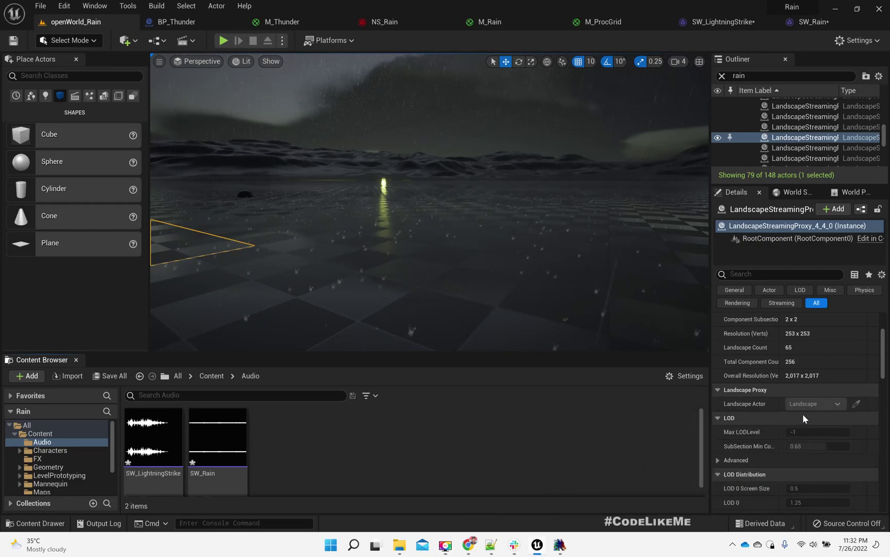
mouse_move(583, 311)
right_mouse_down()
mouse_move(335, 309)
mouse_move(583, 310)
right_mouse_up()
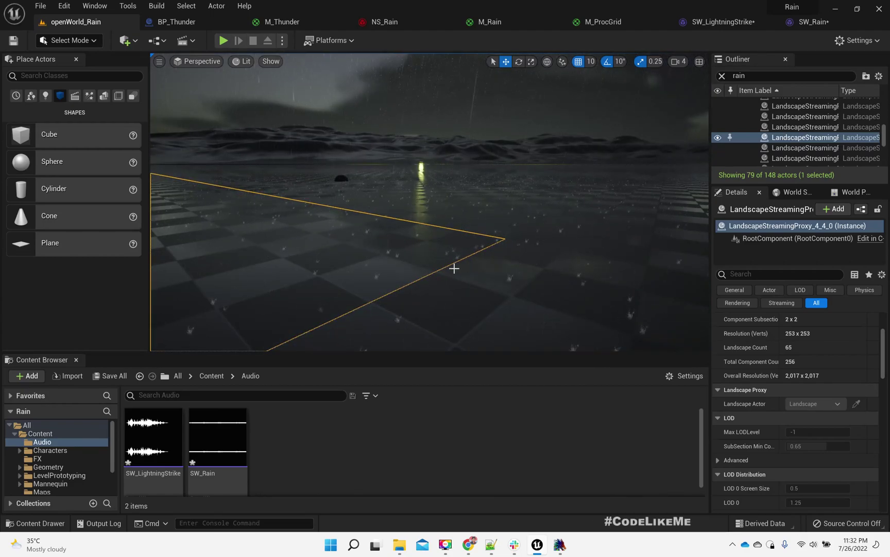
right_click_drag(471, 262, 471, 262)
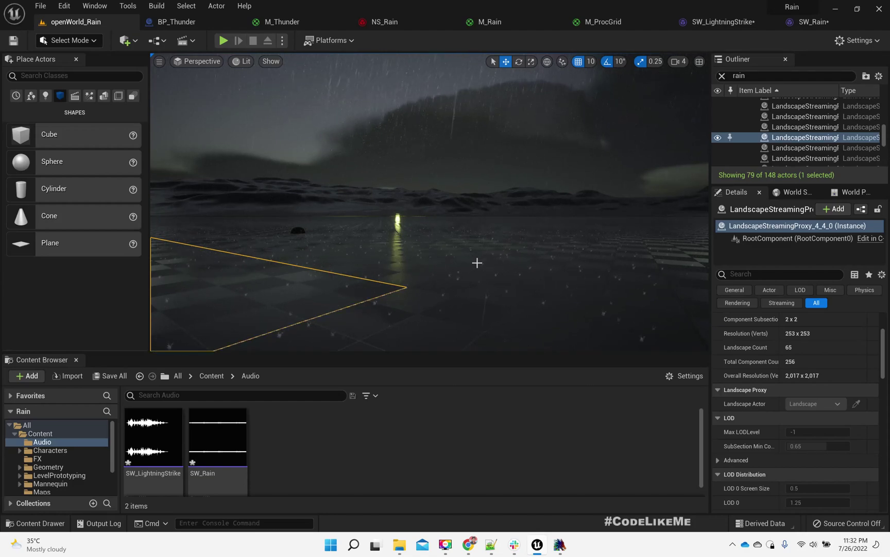
right_click_drag(430, 202, 536, 252)
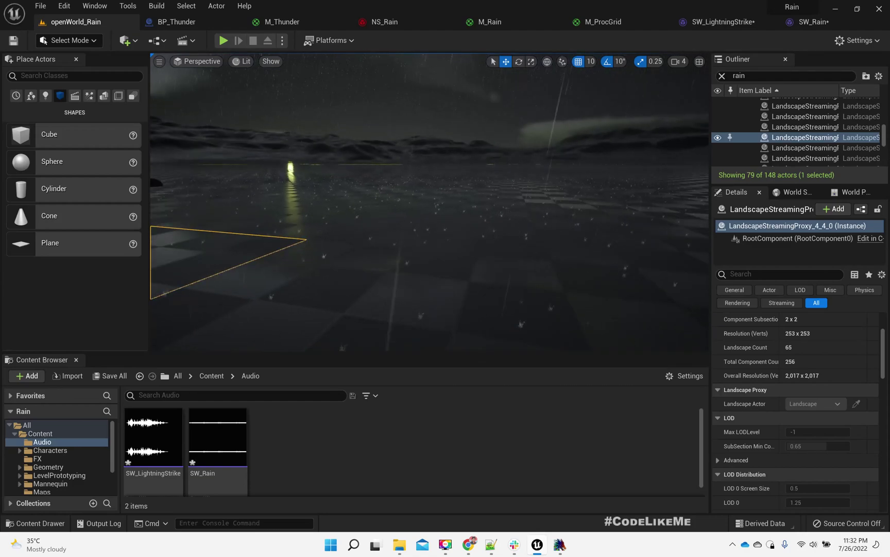
key("Escape")
right_click_drag(459, 242, 377, 232)
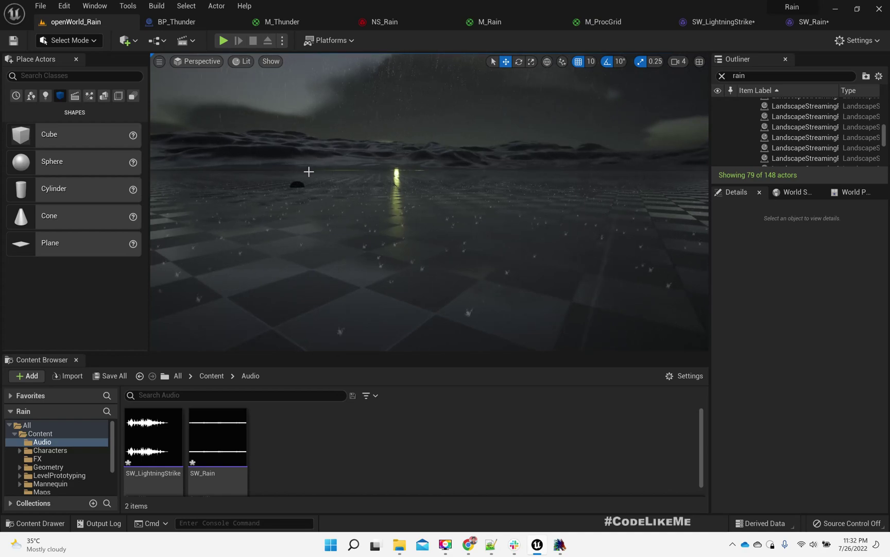
left_click(174, 27)
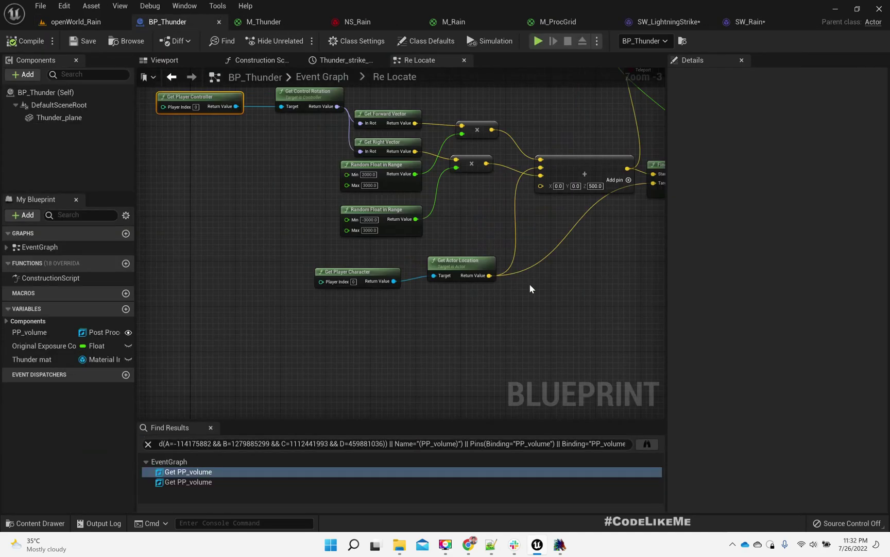
scroll(439, 365, "up", 3)
left_click(75, 22)
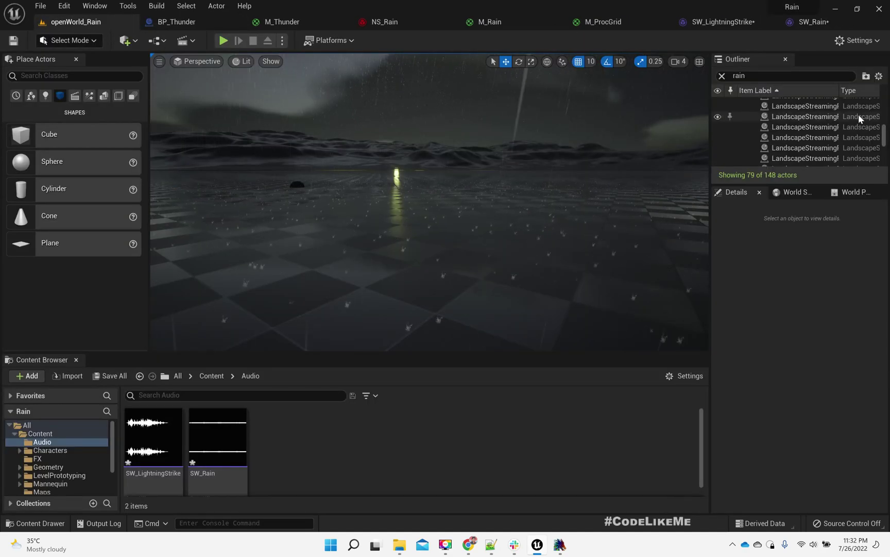
Move the PostProcessVolume and the SW_Rain ambient sound into the existing Lighting folder.
scroll(860, 135, "down", 2)
scroll(860, 137, "down", 3)
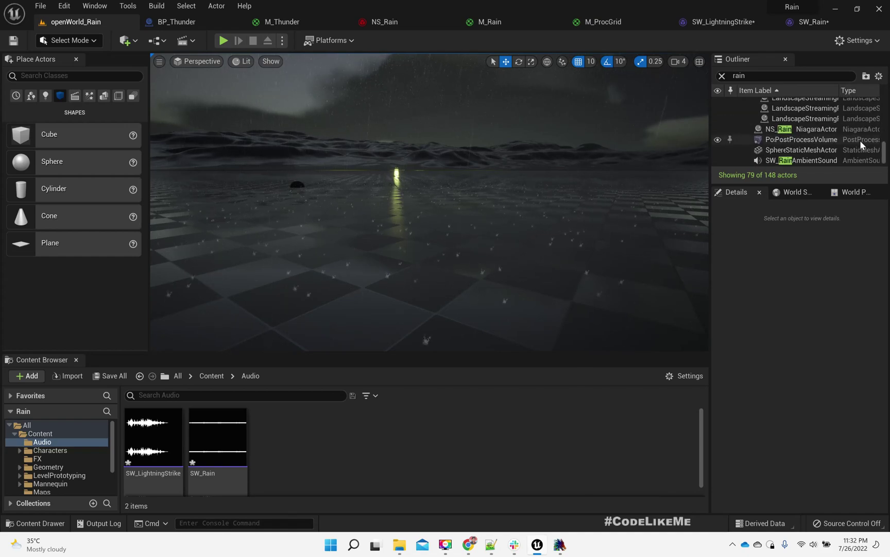
left_click(794, 144)
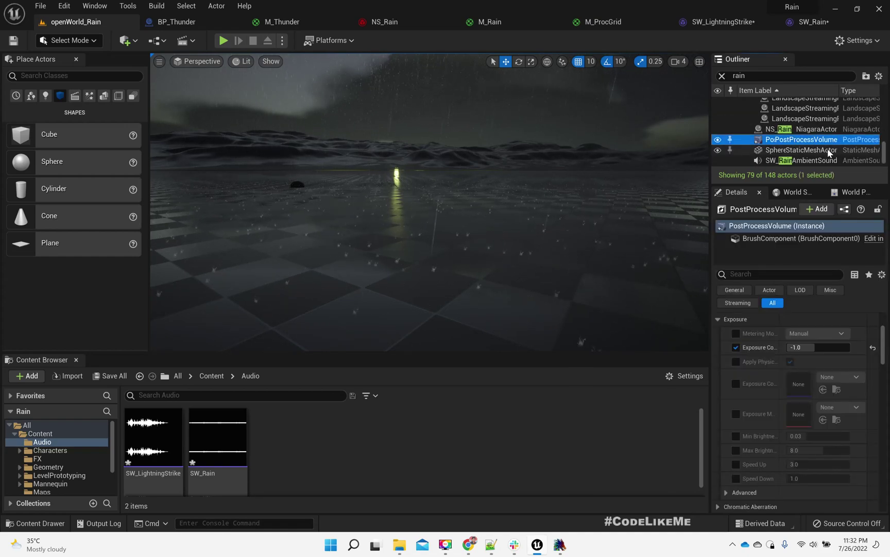
left_click(790, 160, "ctrl")
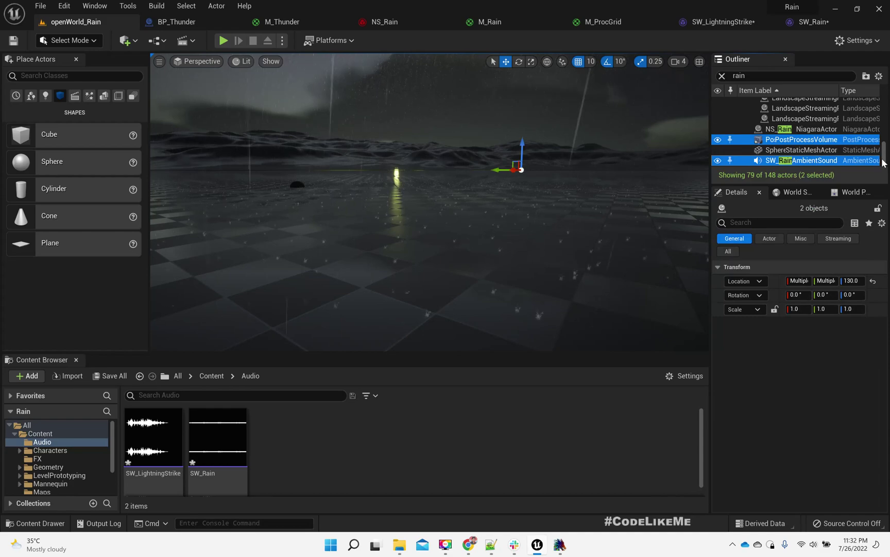
right_click(780, 140)
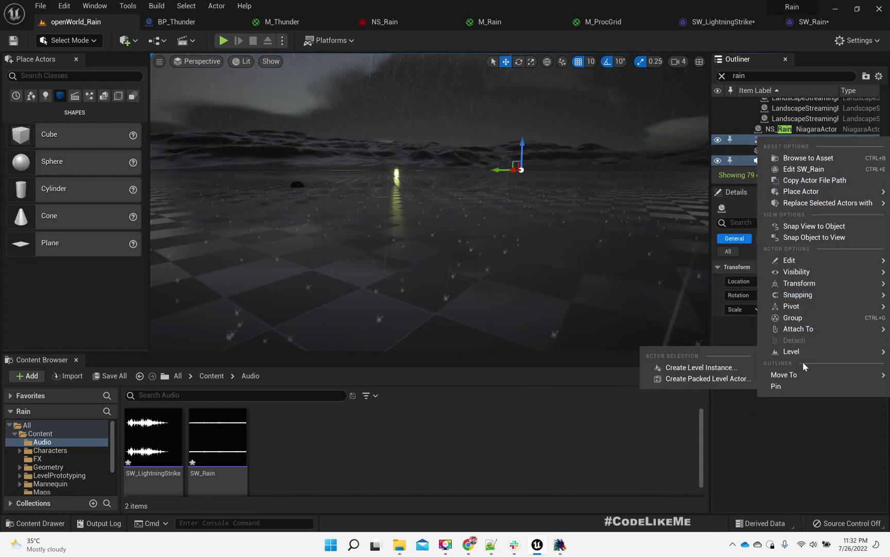
mouse_move(811, 269)
mouse_move(806, 375)
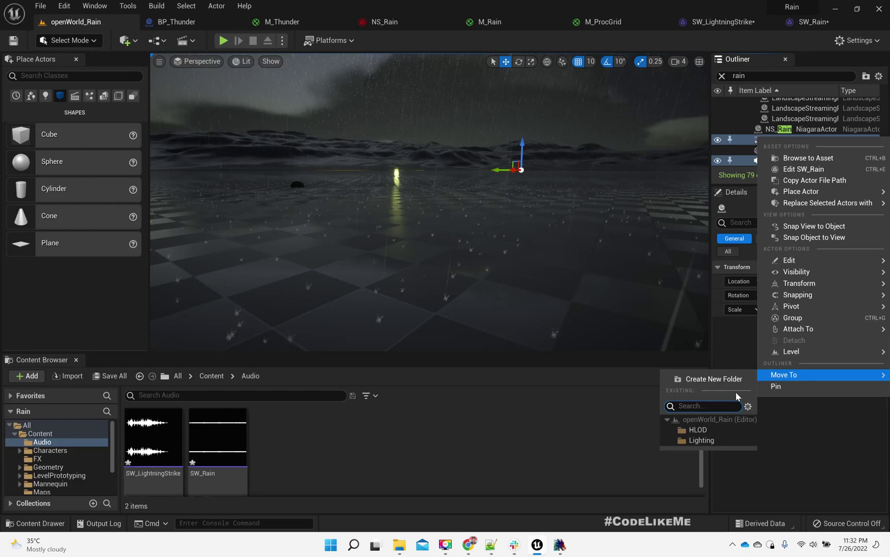
left_click(698, 439)
Examine the Sphere, the SW_Rain2 ambient sound and the actors in the Lighting folder.
scroll(853, 142, "down", 2)
left_click(794, 130)
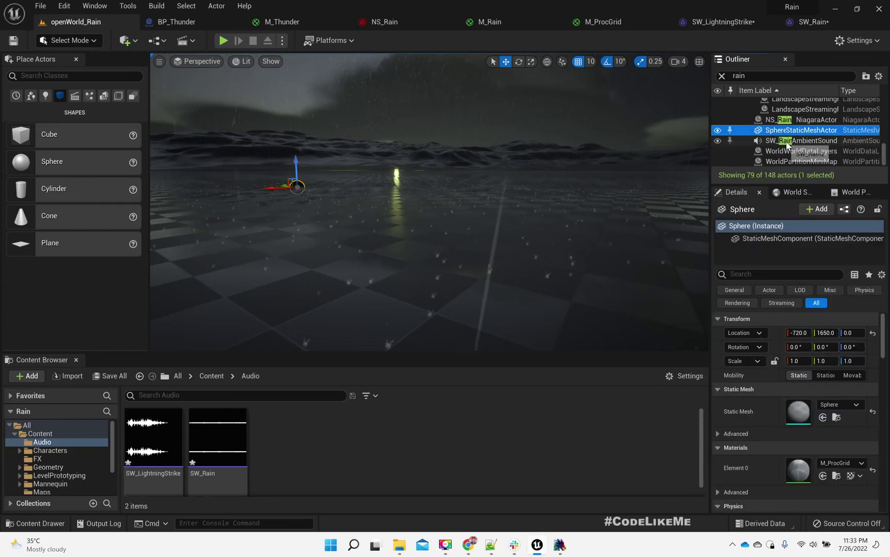
left_click(791, 140)
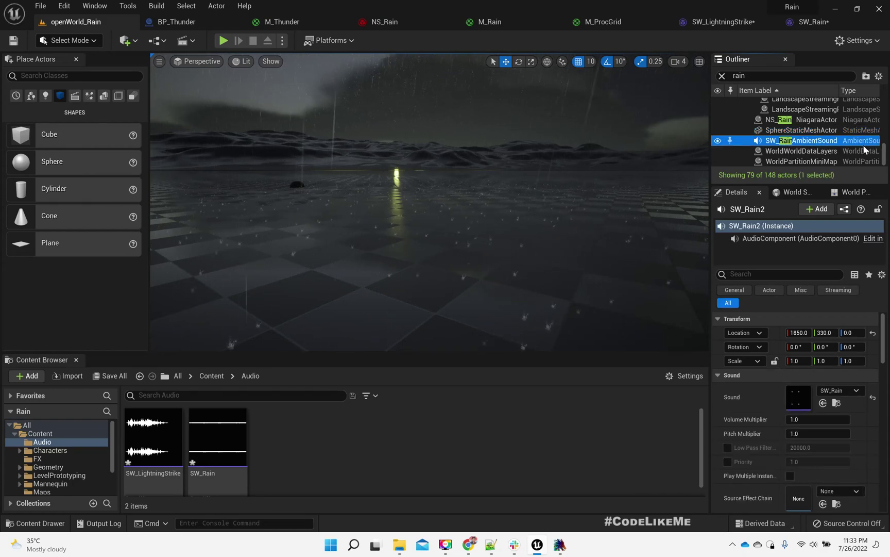
left_click_drag(884, 153, 882, 96)
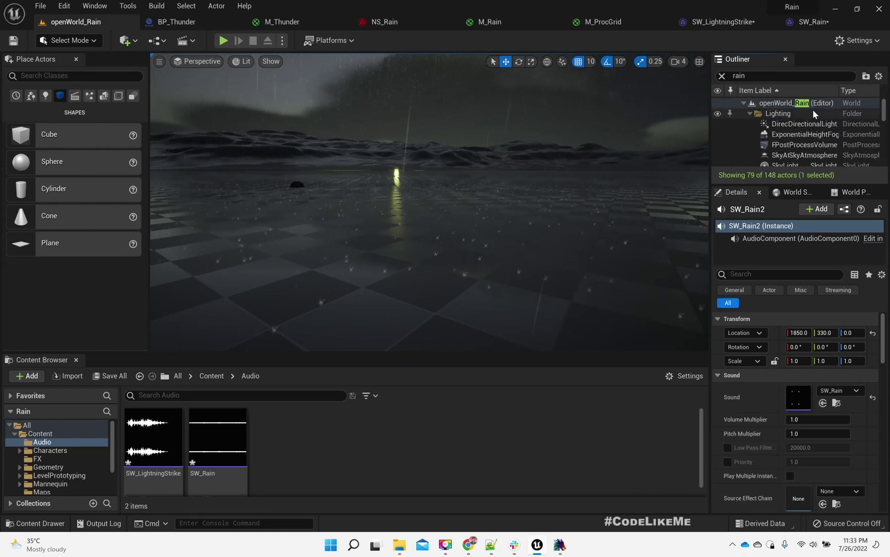
scroll(812, 116, "down", 3)
left_click(809, 147)
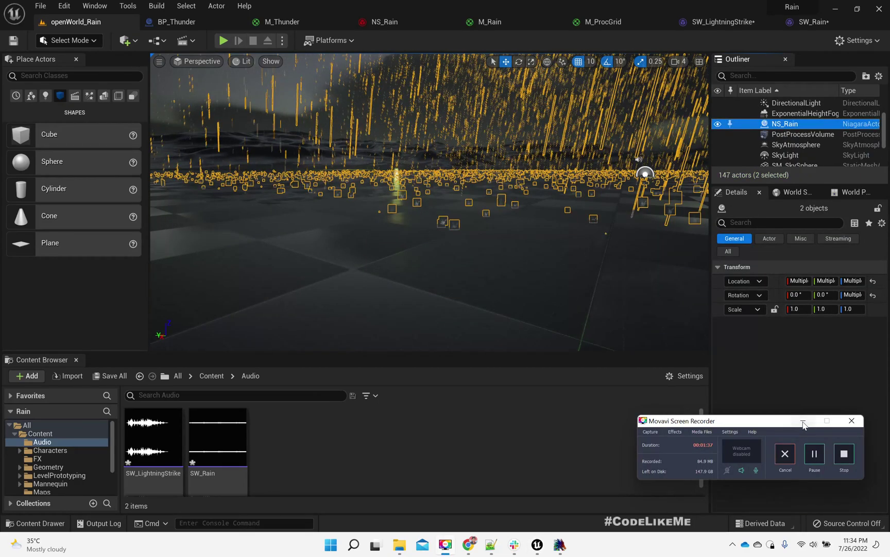
Open the blueprint of the BP_Thunder actor from the Lighting folder for editing and show its component viewport.
left_click(804, 421)
left_click(473, 288)
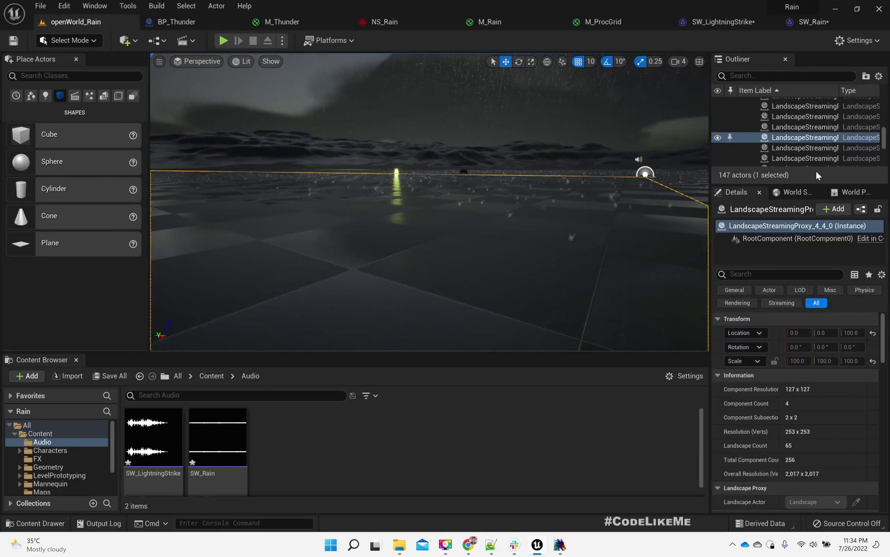
left_click_drag(884, 138, 888, 106)
scroll(825, 136, "down", 2)
scroll(825, 136, "up", 1)
left_click(788, 128)
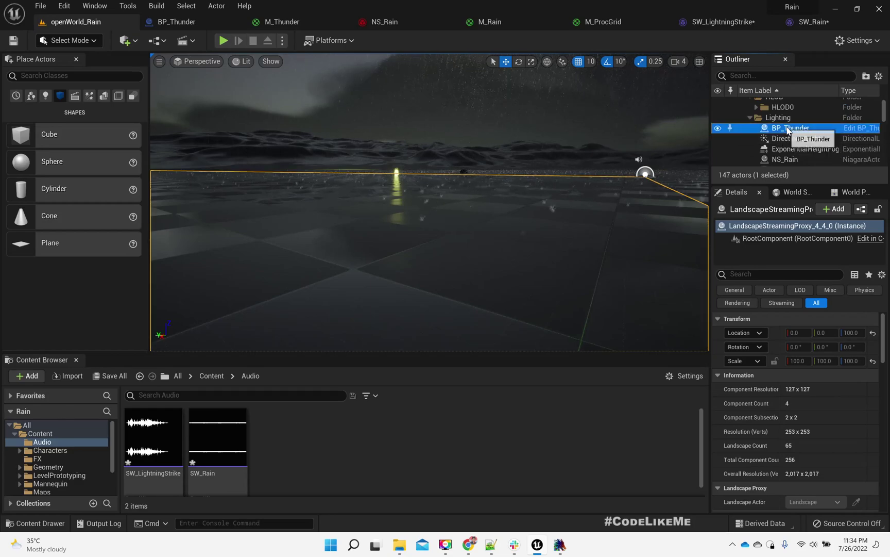
left_click(861, 129)
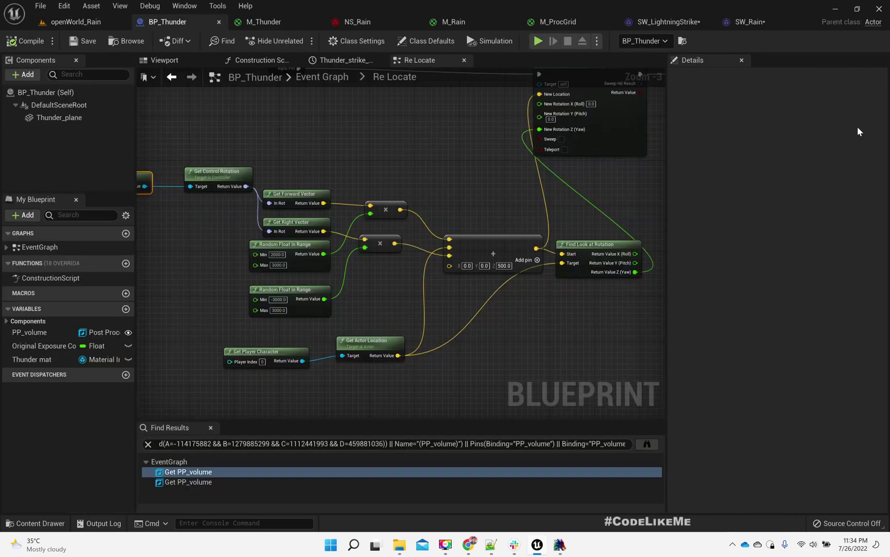
left_click(164, 60)
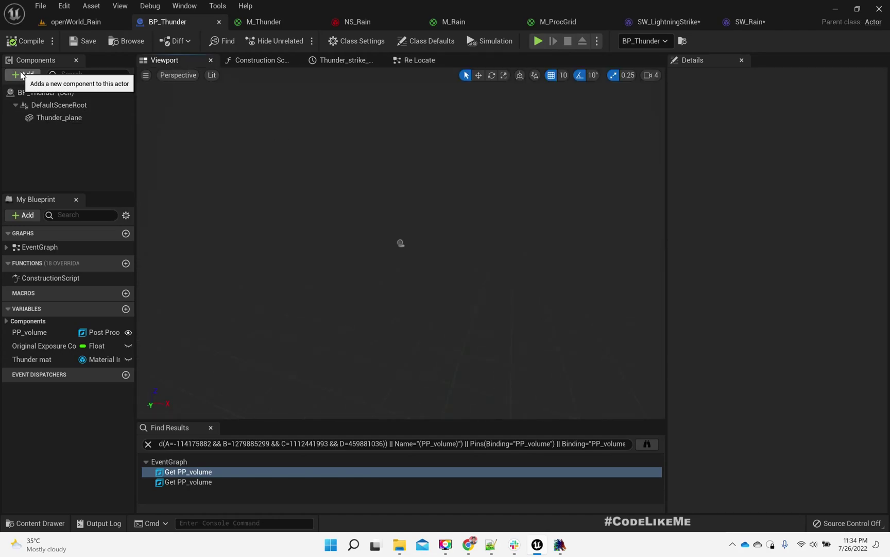
Locate the BP_Thunder asset in the Thunder content folder and rename it to BP_RainThunder.
left_click(122, 23)
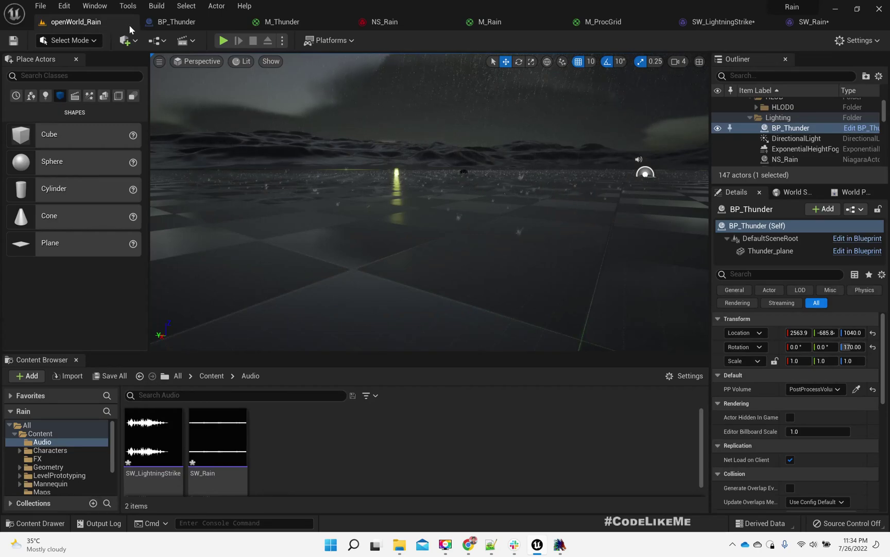
left_click(170, 22)
left_click(124, 39)
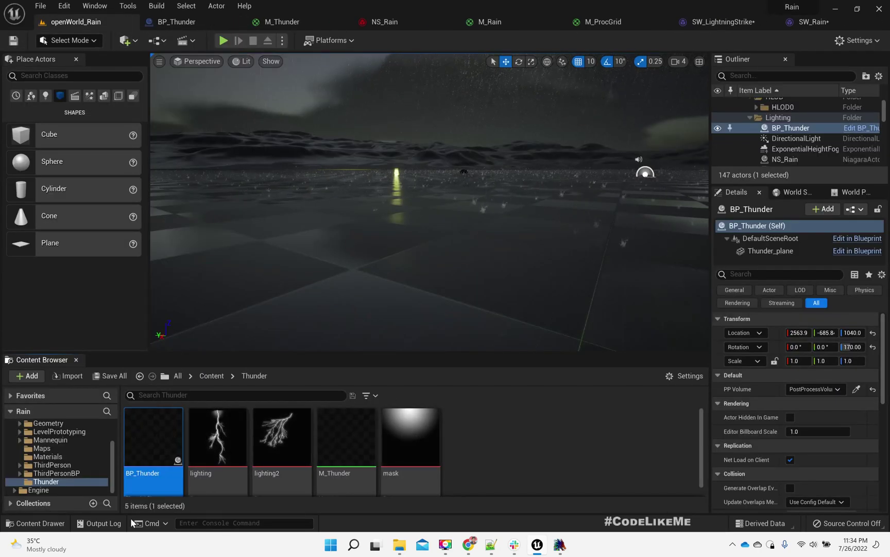
left_click(146, 473)
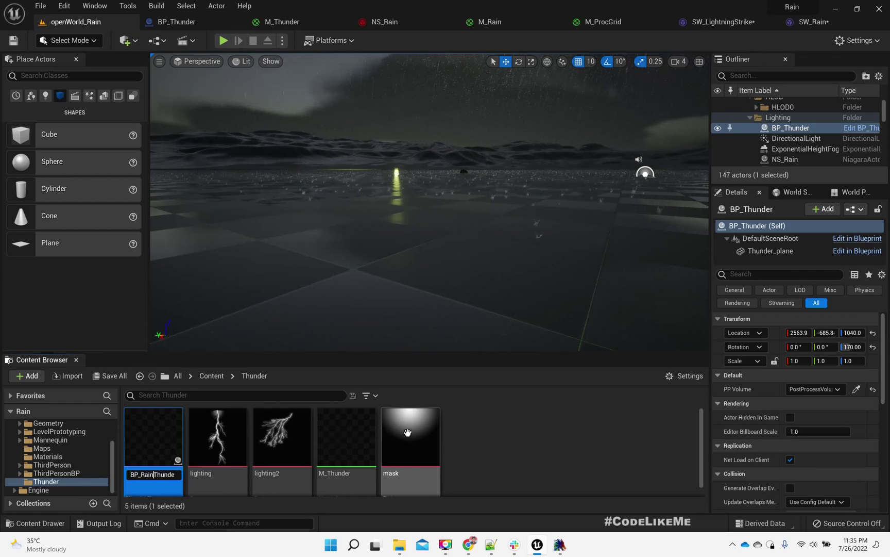
type("BP_RainThunder")
key("Return")
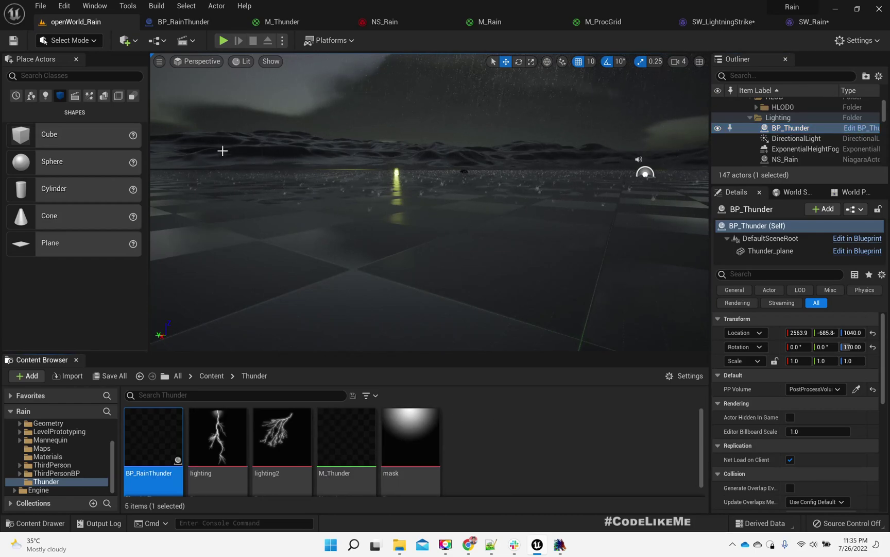
Delete the NS_Rain actor from the level and add its Niagara system asset from the FX folder as a component of BP_RainThunder.
scroll(825, 163, "down", 1)
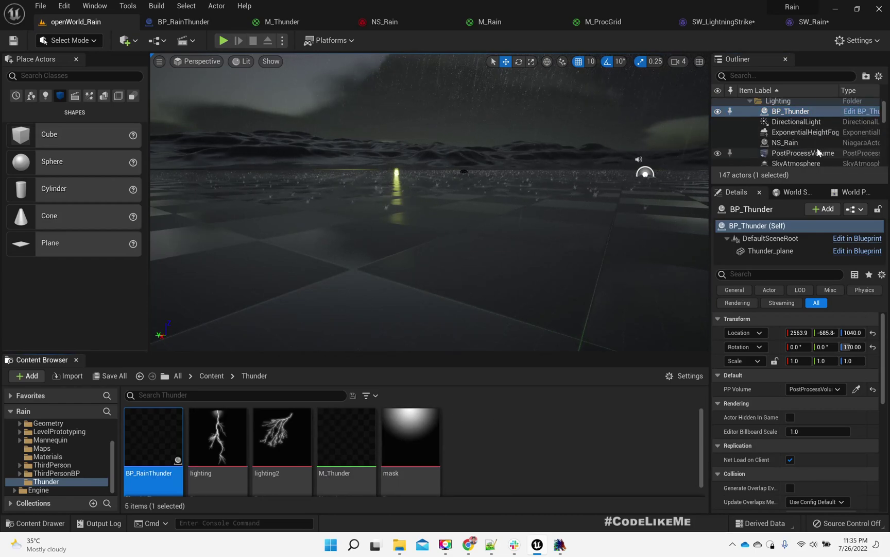
left_click(793, 144)
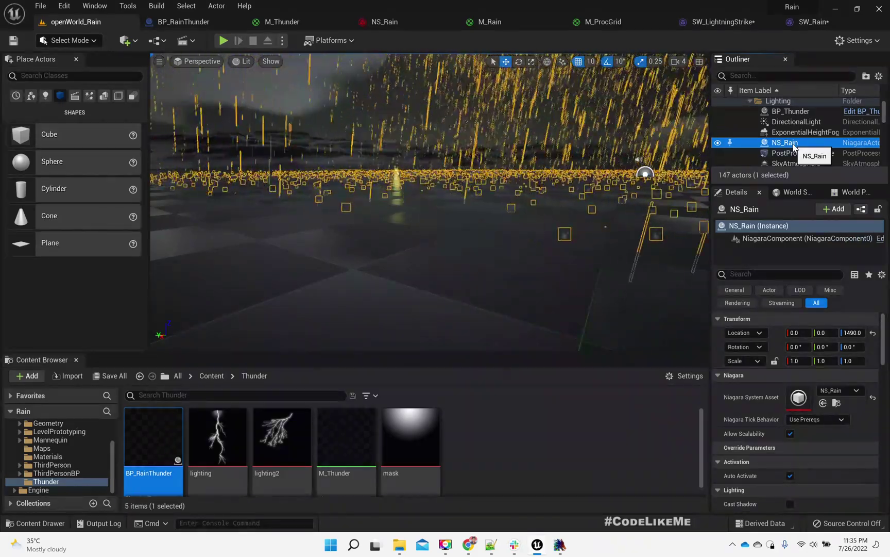
left_click(837, 404)
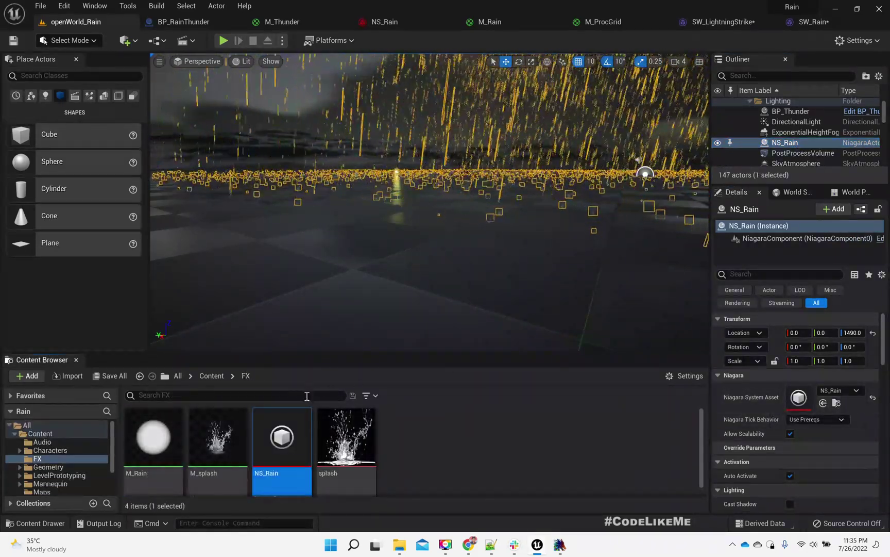
left_click(783, 152)
left_click(784, 144)
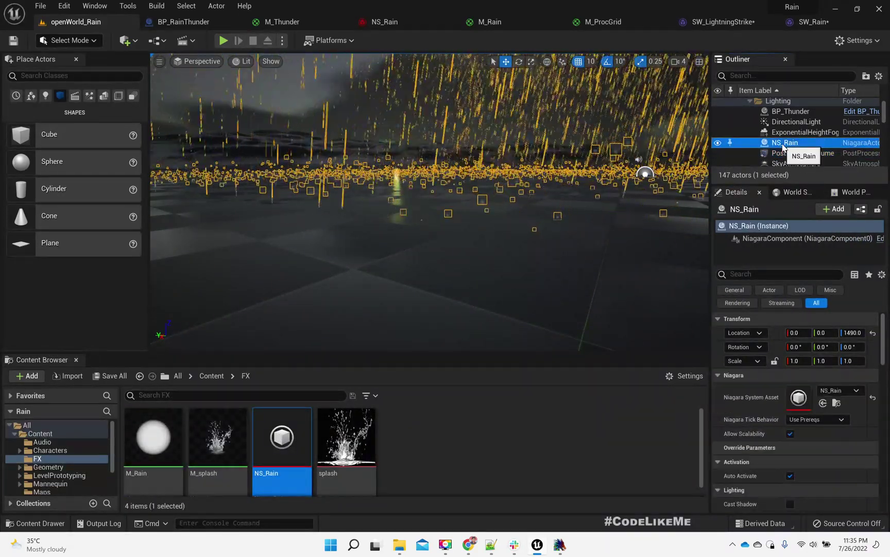
key("Delete")
left_click_drag(282, 438, 54, 101)
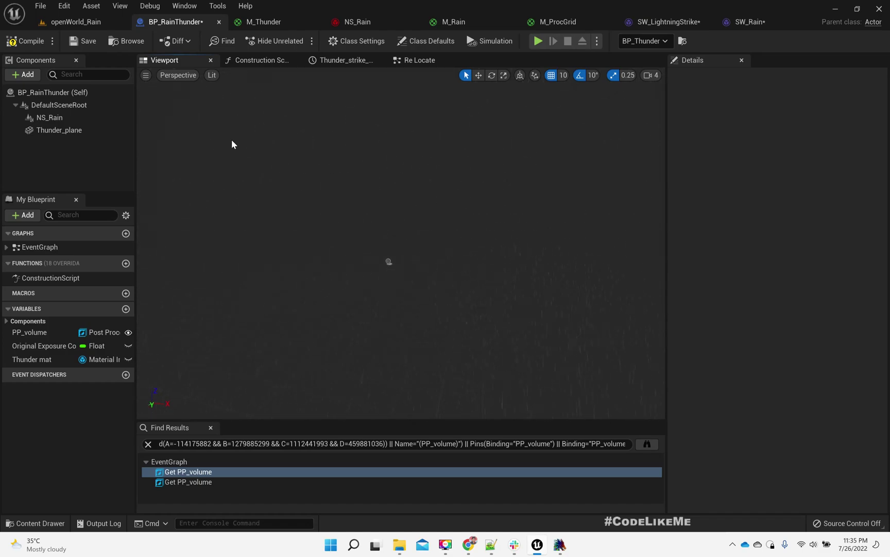
Delete the SW_Rain ambient sound actor from the Lighting folder of the openWorld_Rain level.
left_click(446, 546)
left_click(107, 20)
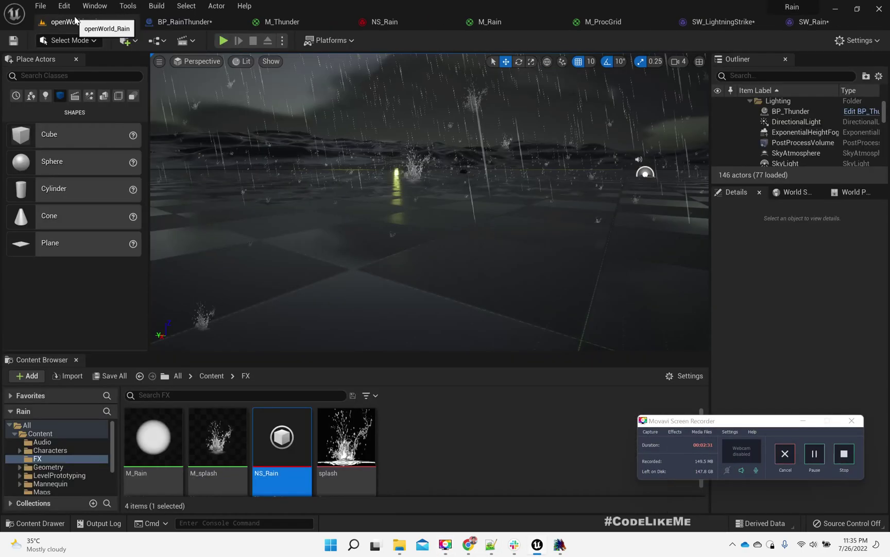
right_click_drag(646, 173, 647, 139)
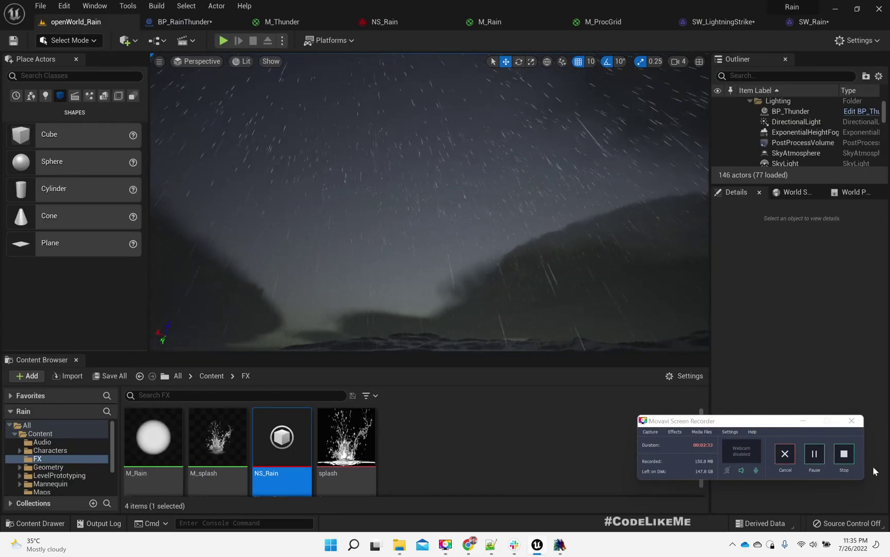
left_click(804, 420)
scroll(824, 147, "down", 4)
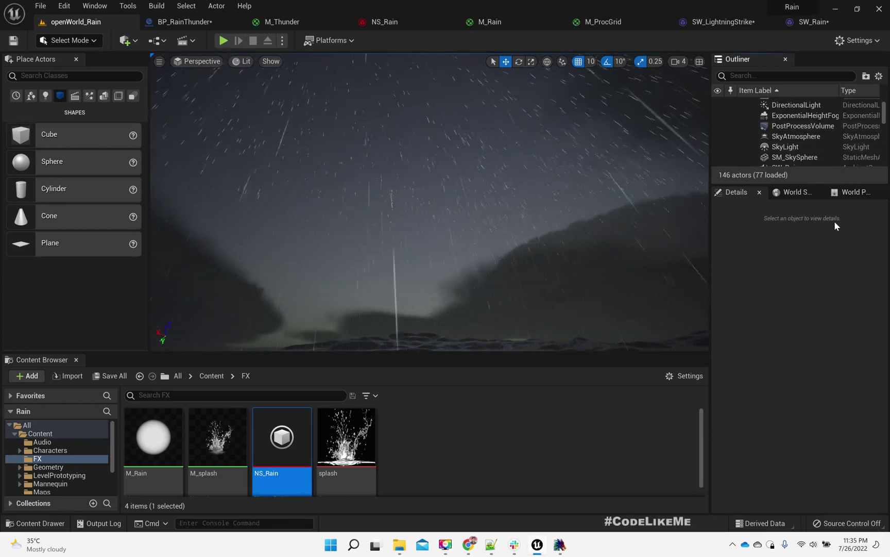
scroll(789, 135, "up", 2)
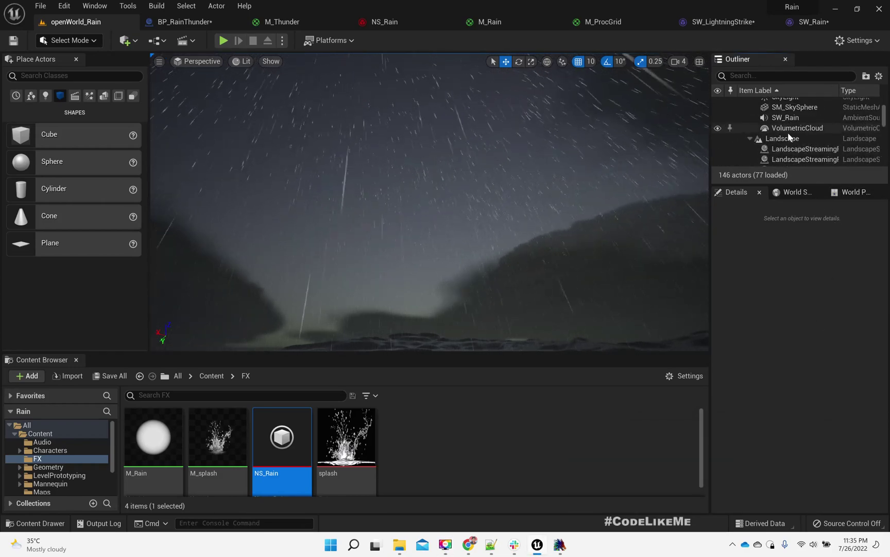
left_click(783, 118)
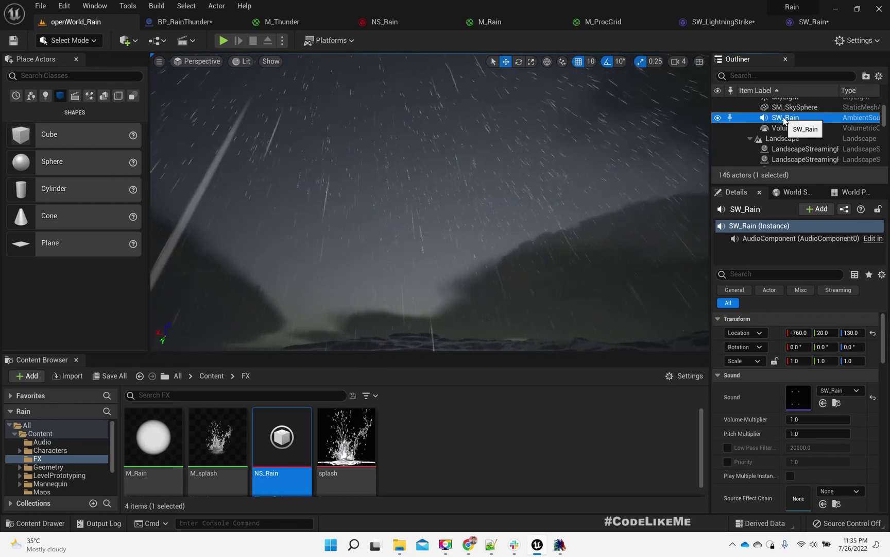
key("Delete")
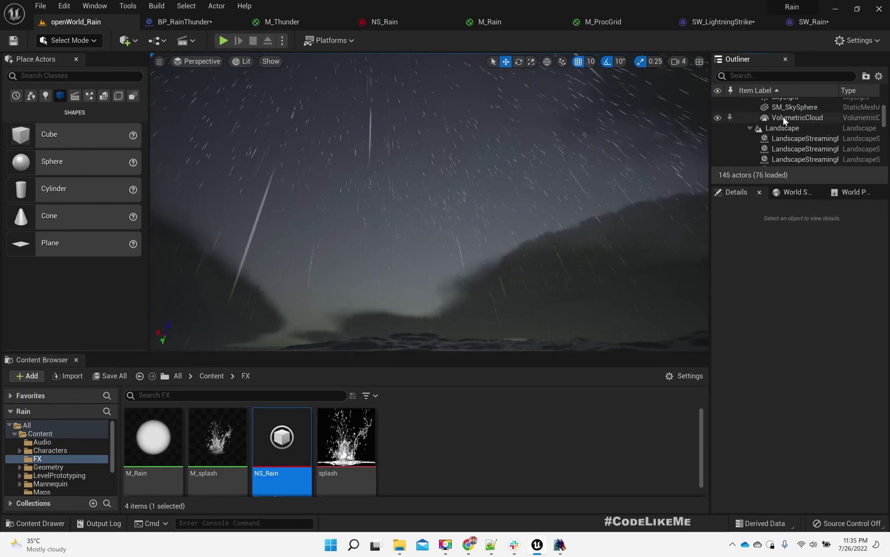
Add an Audio component named Rain_Sound to BP_RainThunder and compile the blueprint.
left_click(43, 442)
right_click_drag(513, 203, 522, 254)
left_click(191, 23)
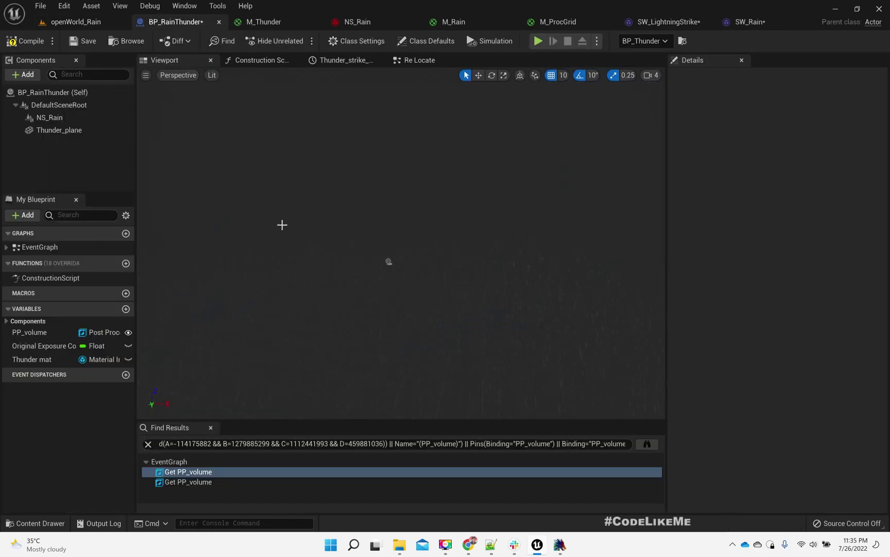
left_click(24, 75)
type("a")
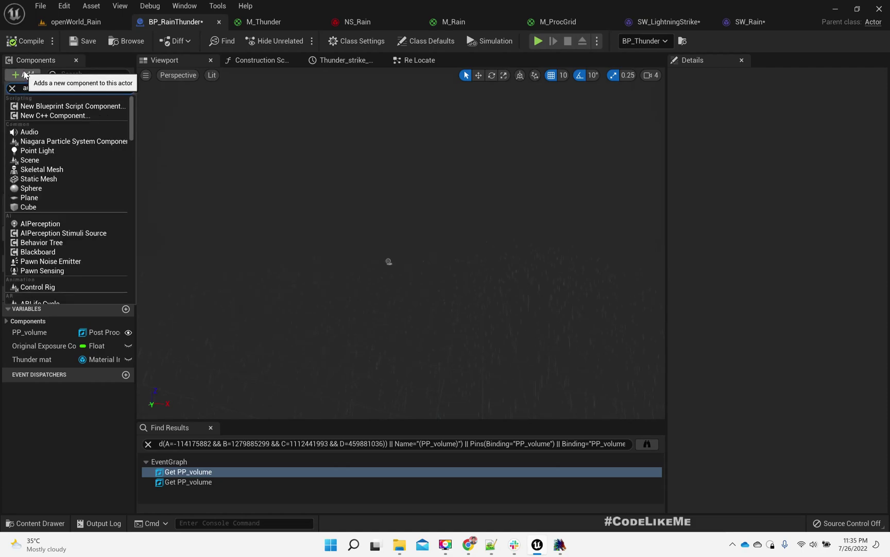
type("udio")
left_click(26, 107)
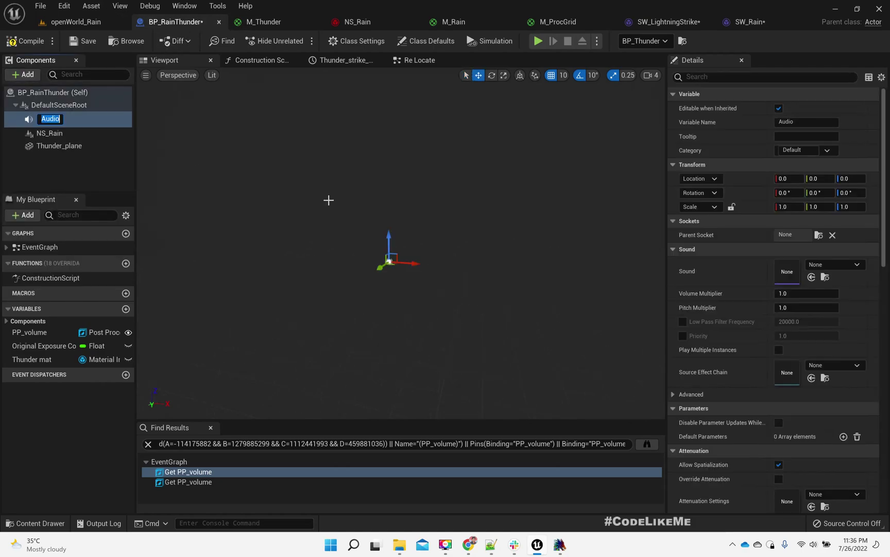
key("Return")
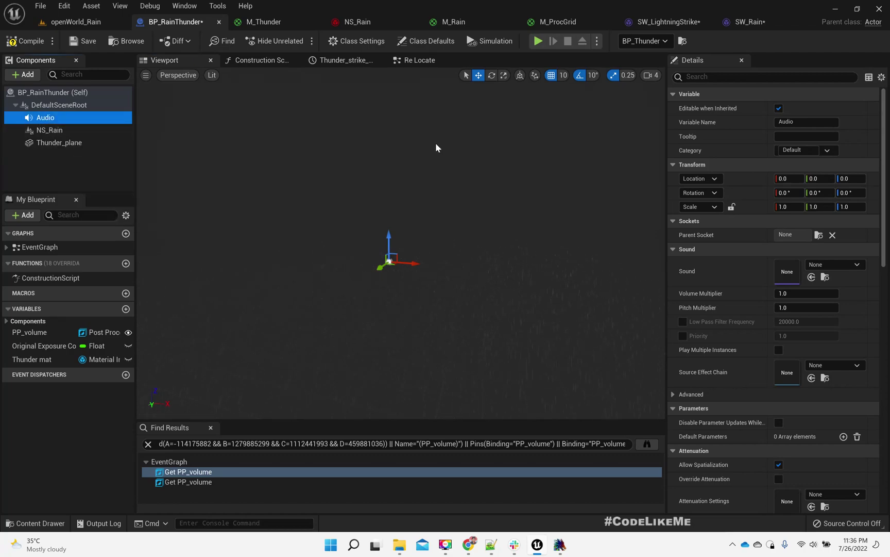
key("F2")
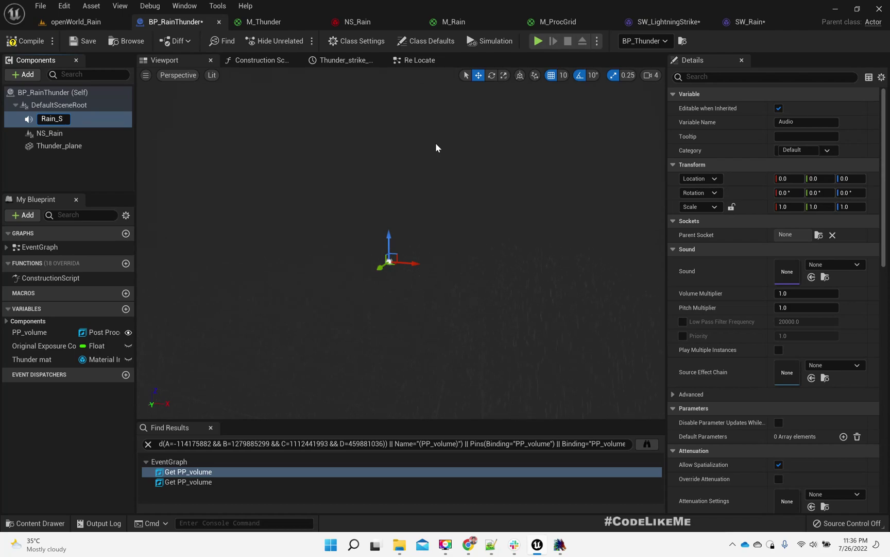
key("Return")
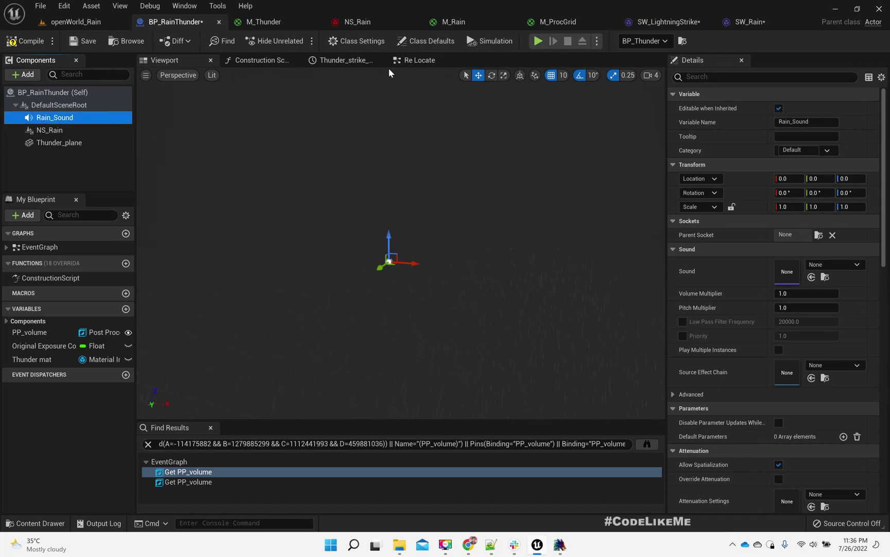
left_click(29, 45)
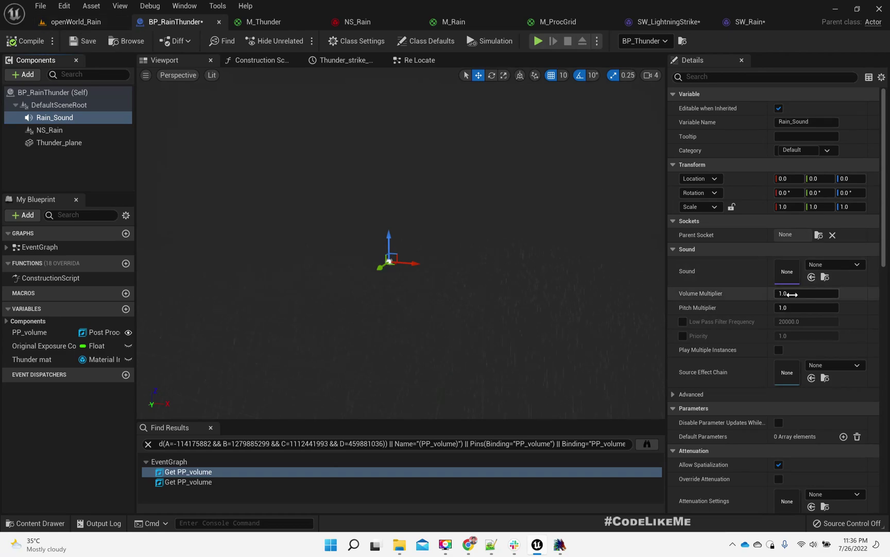
scroll(792, 300, "down", 3)
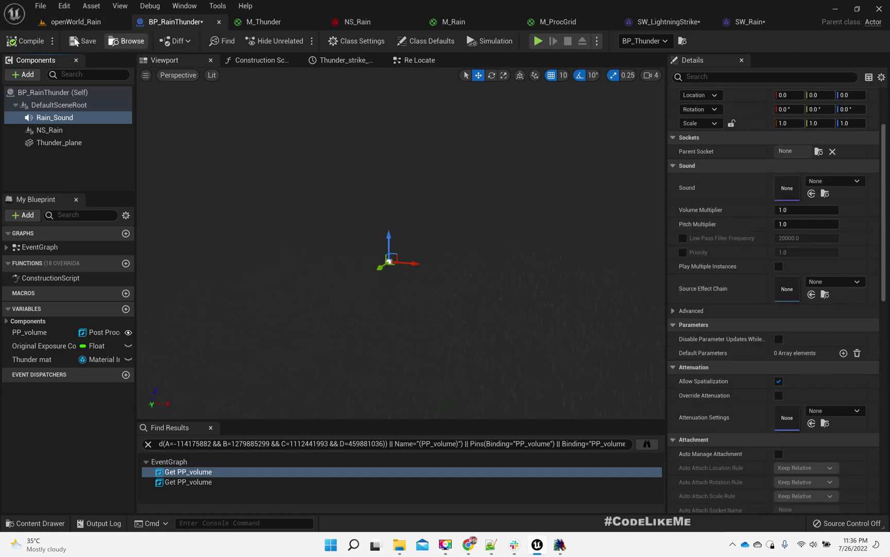
Play the openWorld_Rain level to check the rain around the character, looking around the scene, and stop the simulation.
left_click(65, 22)
right_click_drag(463, 201, 456, 237)
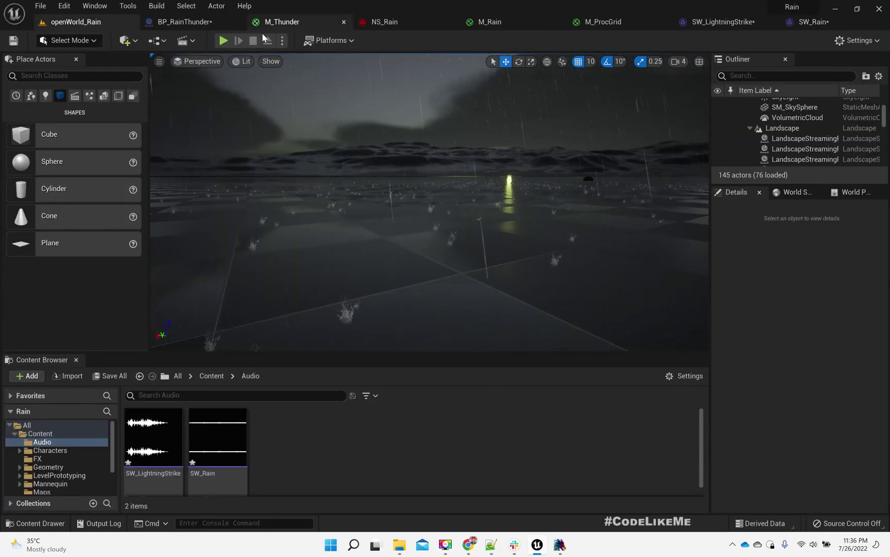
left_click(223, 41)
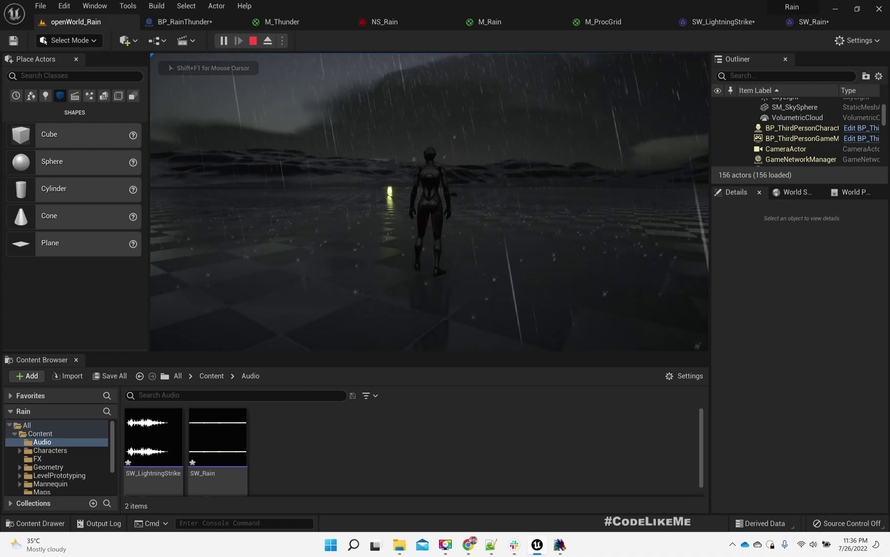
mouse_move(430, 201)
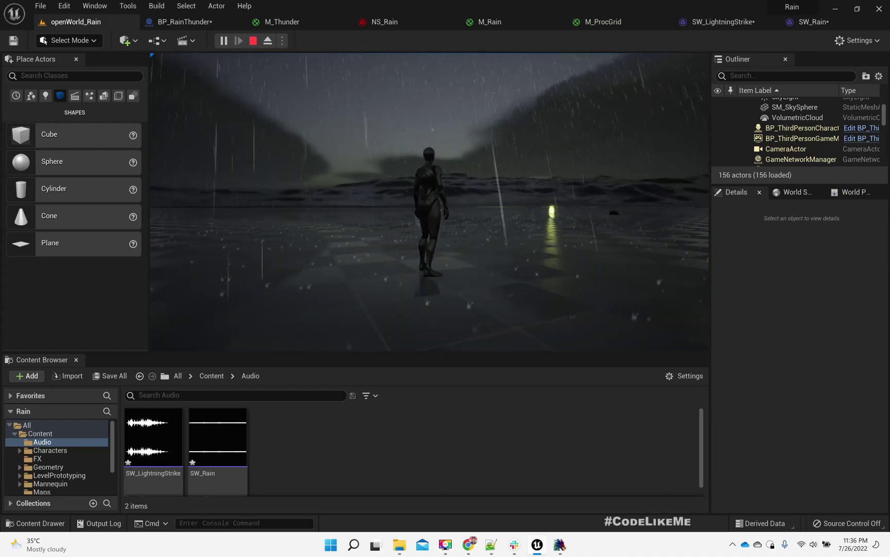
key("shift+F1")
key("Escape")
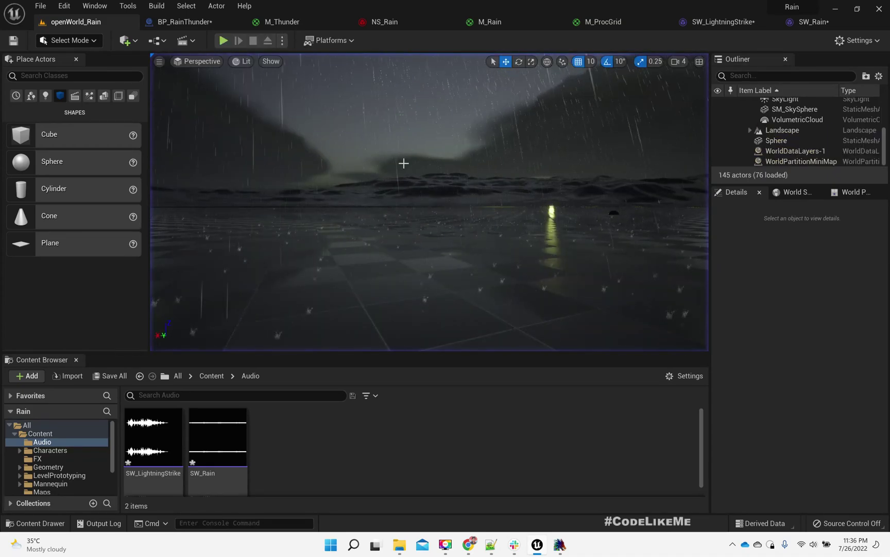
Assign the SW_Rain sound wave as the sound of the Rain_Sound component in BP_RainThunder.
left_click(175, 22)
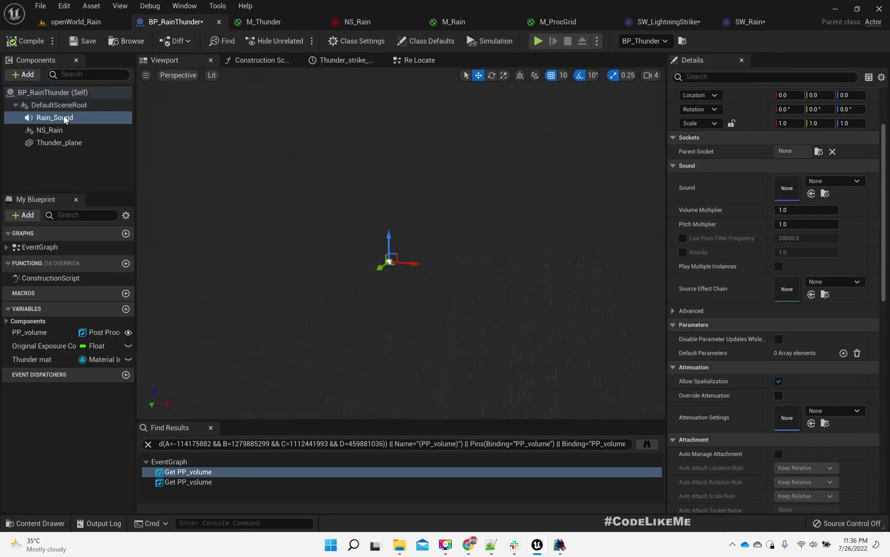
scroll(831, 314, "down", 3)
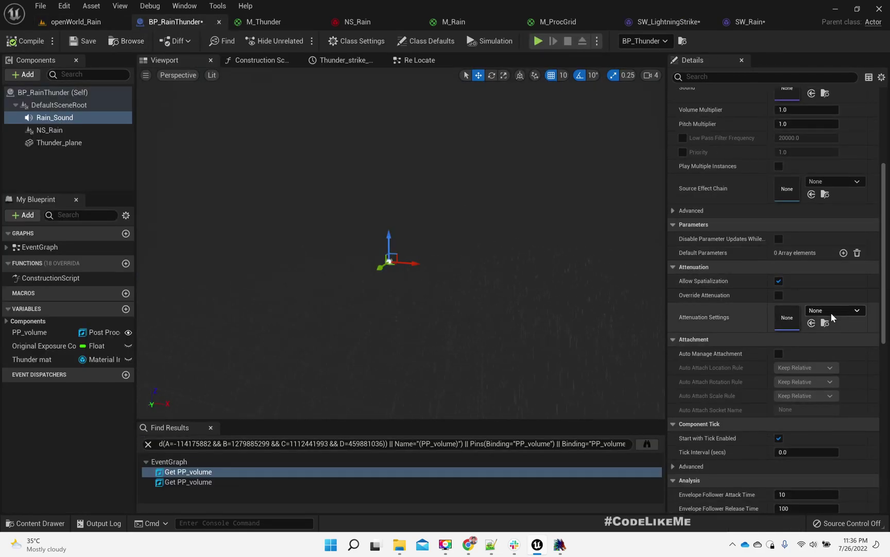
scroll(831, 313, "down", 3)
scroll(831, 314, "down", 3)
scroll(831, 312, "up", 8)
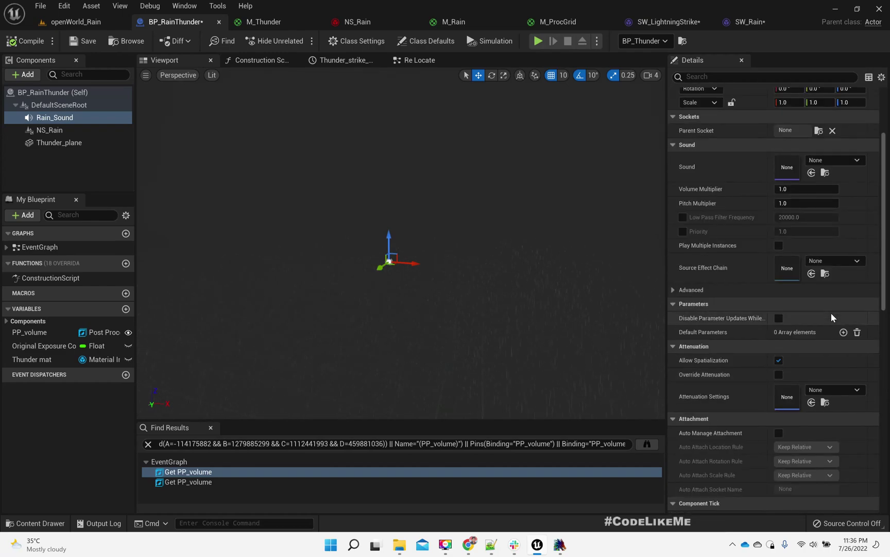
scroll(832, 313, "up", 3)
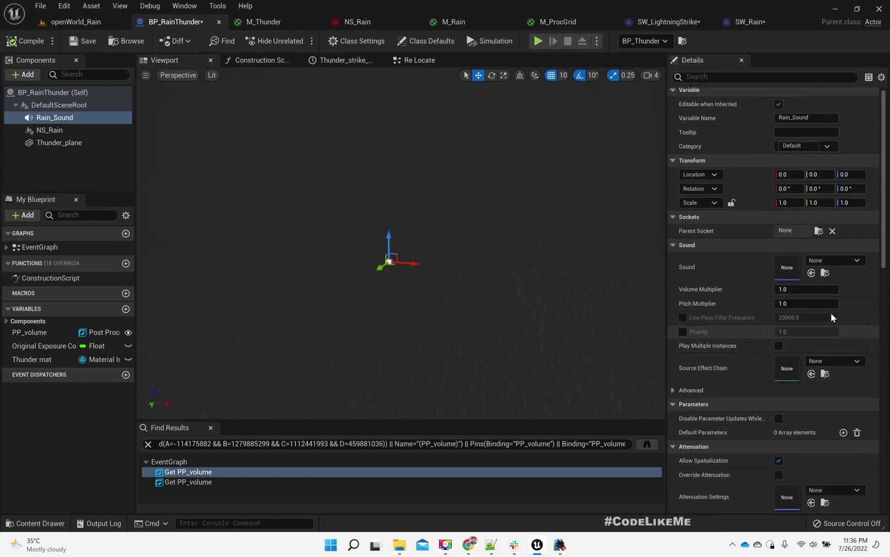
left_click(819, 265)
type("rain")
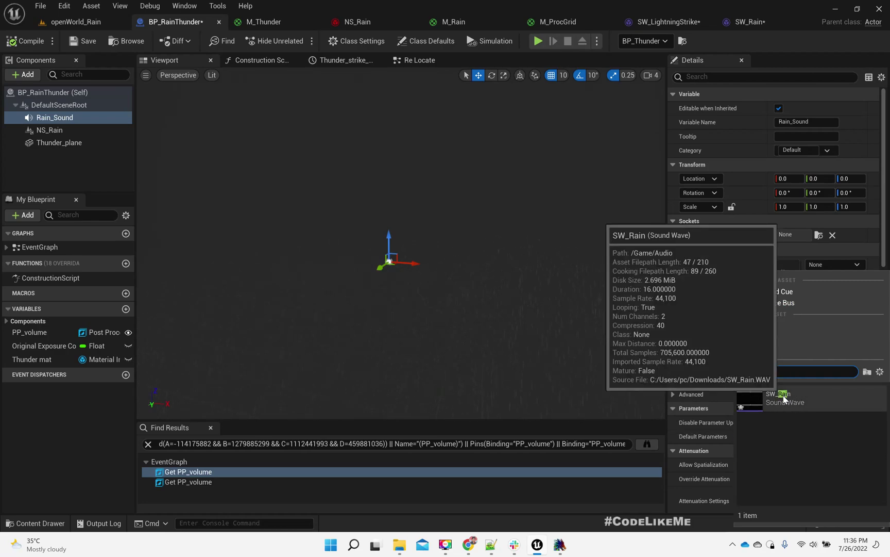
left_click(784, 398)
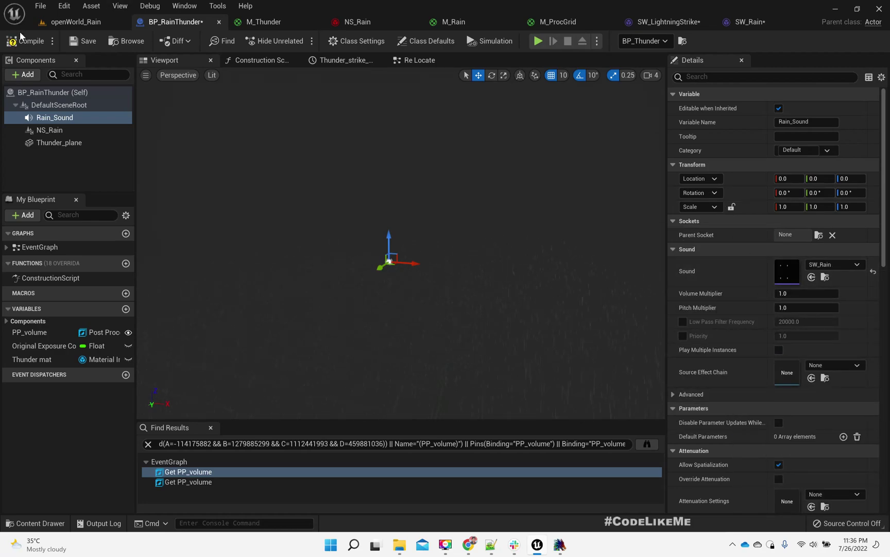
Play the openWorld_Rain level to check the rain sound coming from the blueprint, and stop the simulation.
left_click(72, 21)
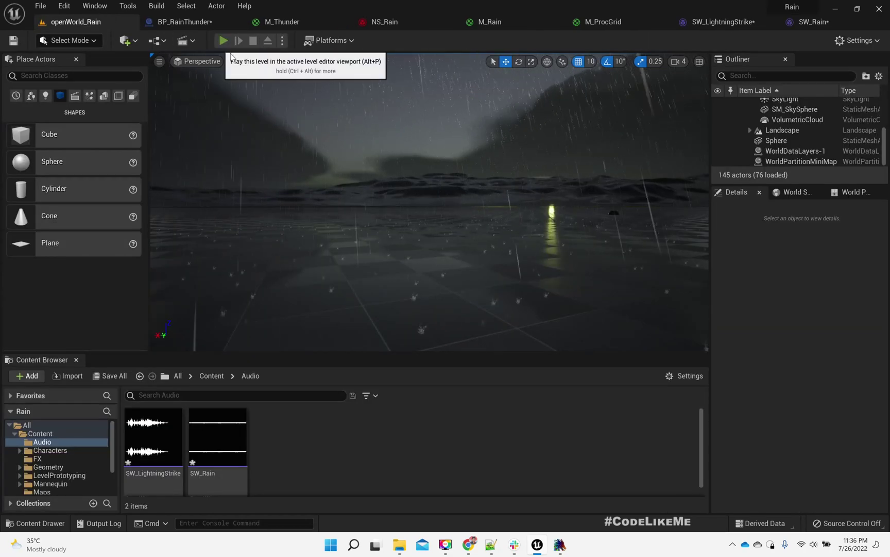
key("alt+p")
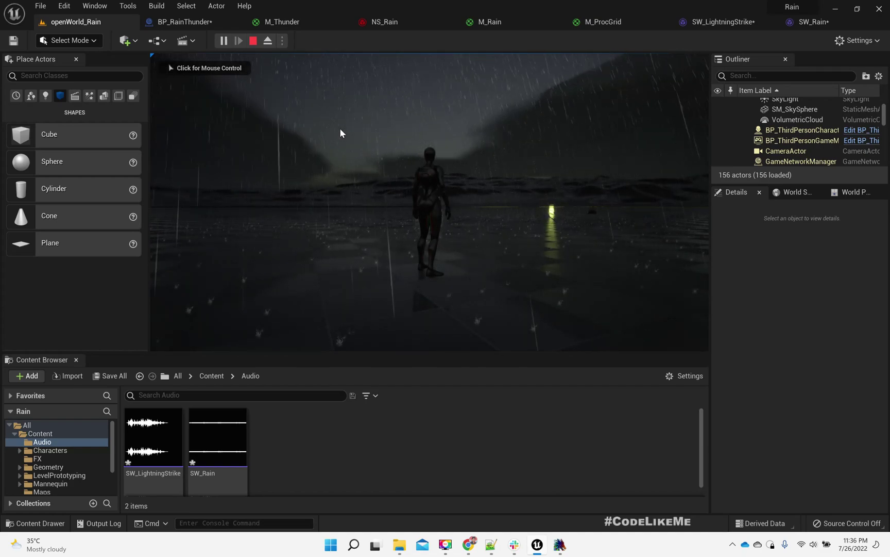
key("Escape")
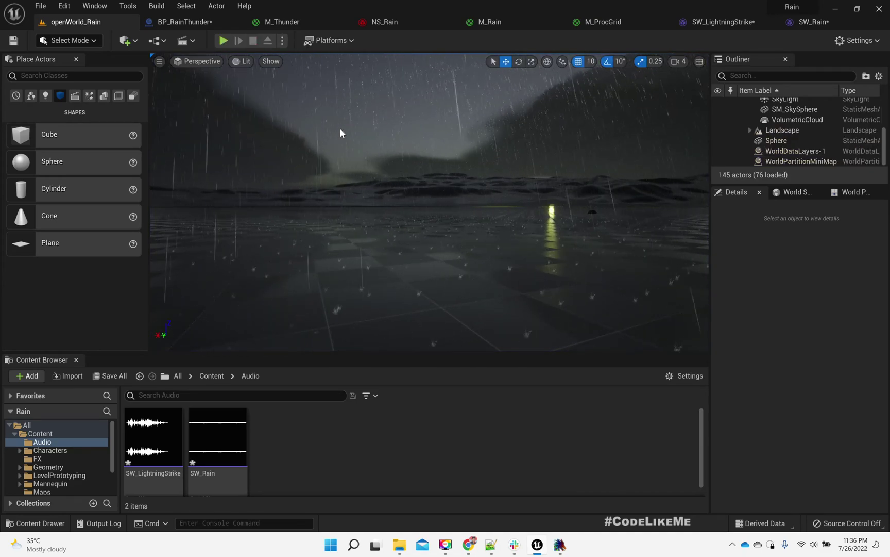
Play-test the level from a spot far away from the rain area to check the rain there, and stop the simulation.
right_click_drag(394, 212, 298, 225)
right_click_drag(438, 242, 530, 236)
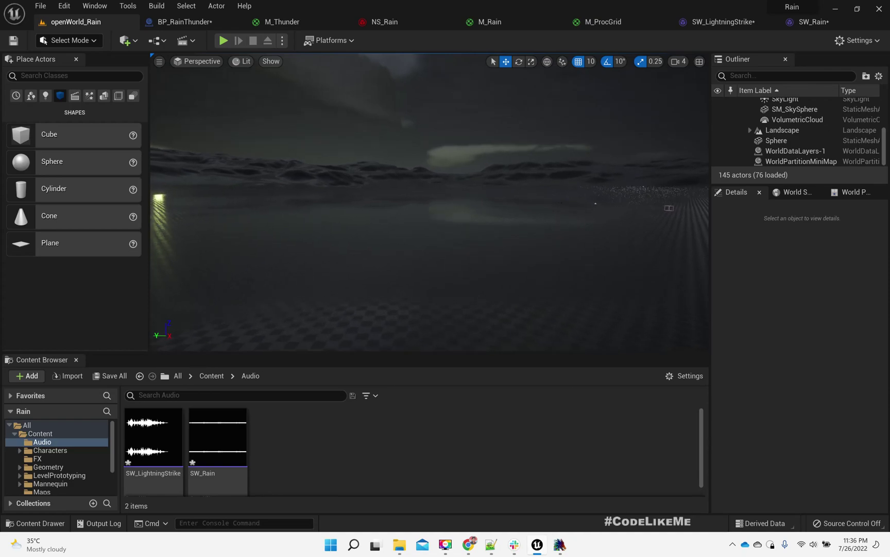
key("q")
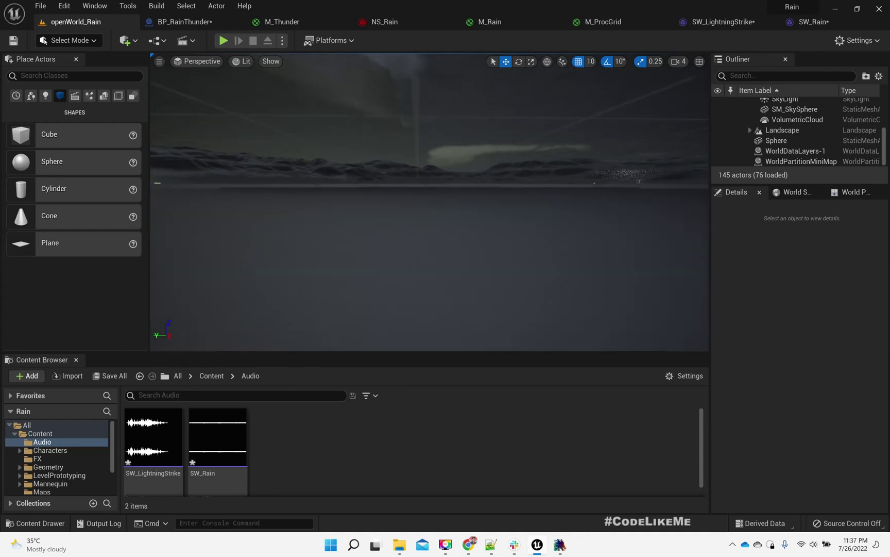
key("e")
mouse_move(541, 232)
right_mouse_down()
mouse_move(422, 235)
mouse_move(434, 235)
right_mouse_up()
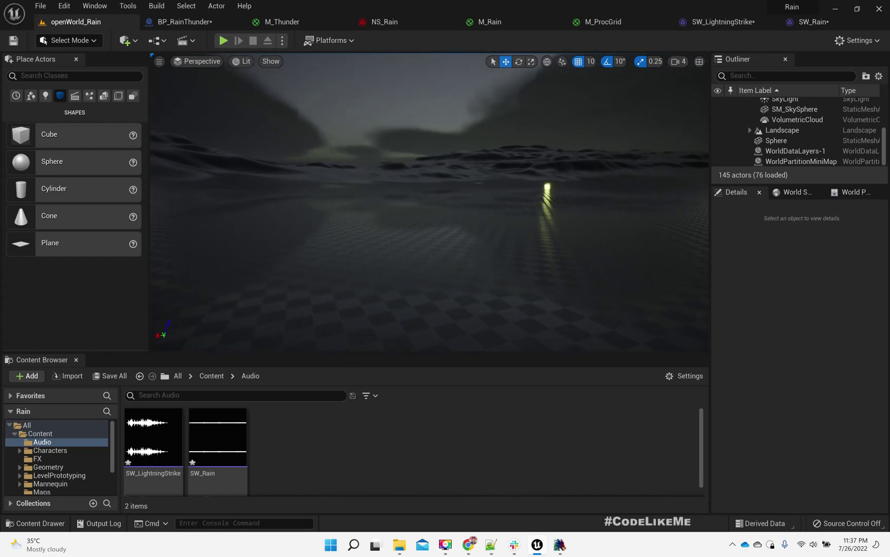
key("alt+p")
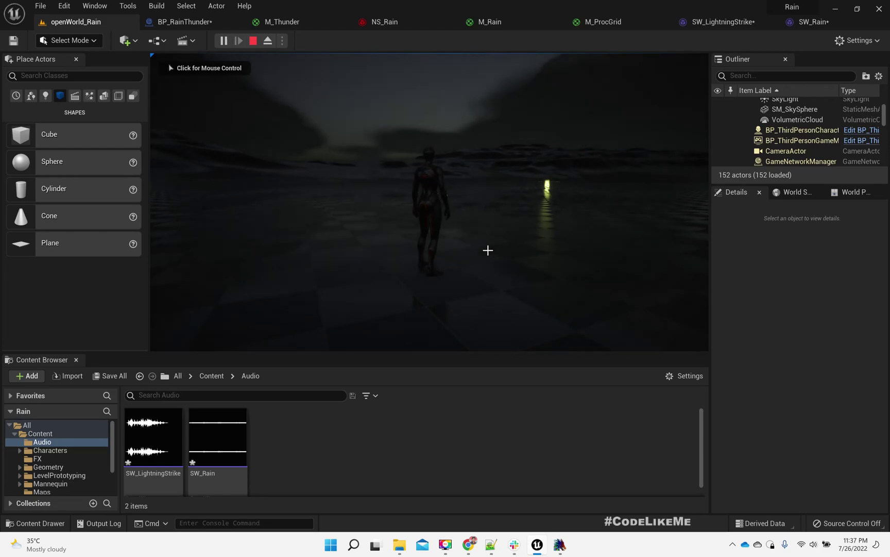
left_click(495, 247)
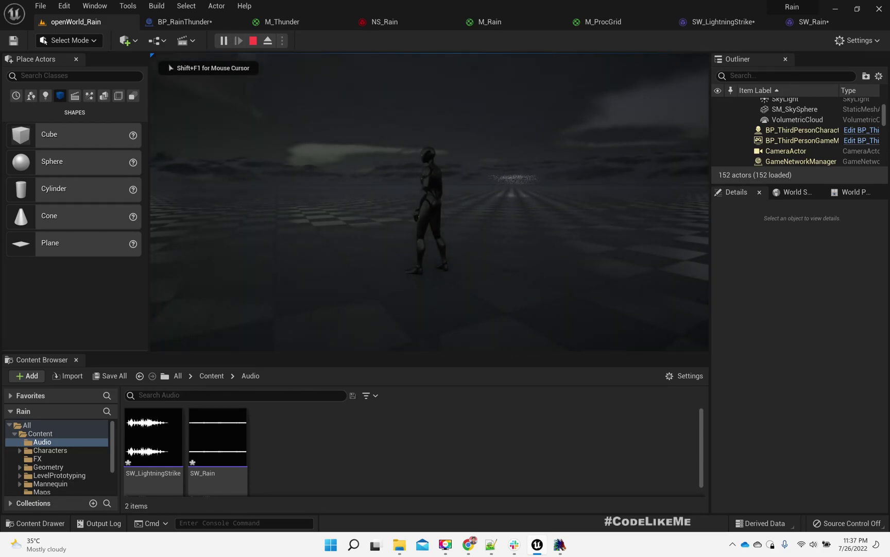
key("Escape")
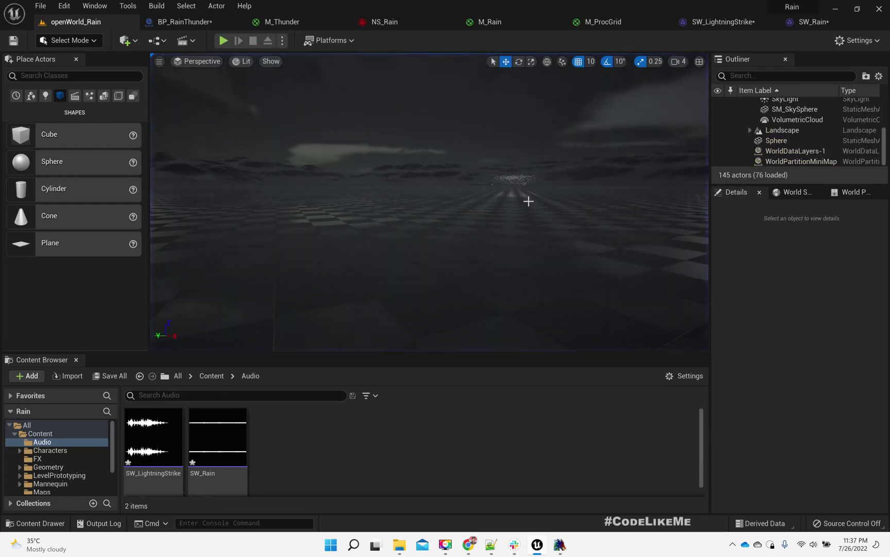
Move the disabled Event Tick node in BP_RainThunder's event graph to the empty area below the Strike event.
left_click(189, 24)
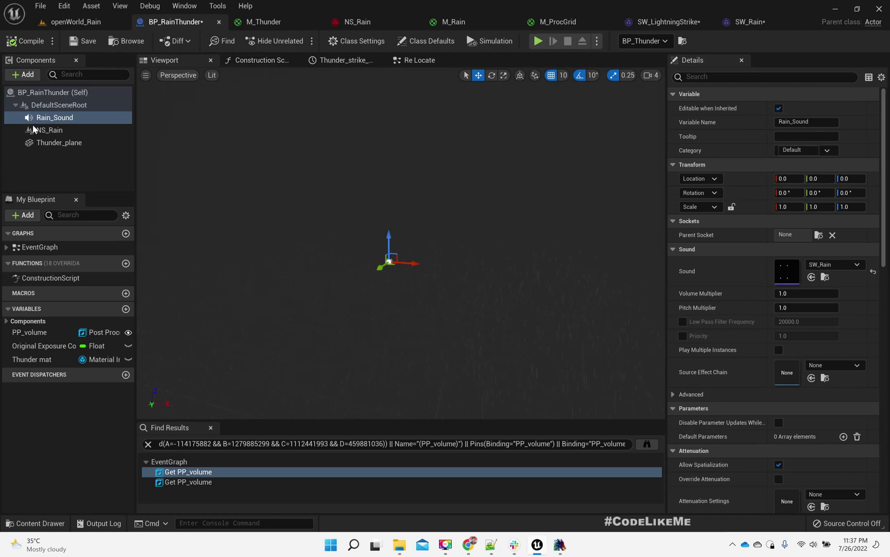
left_click(414, 63)
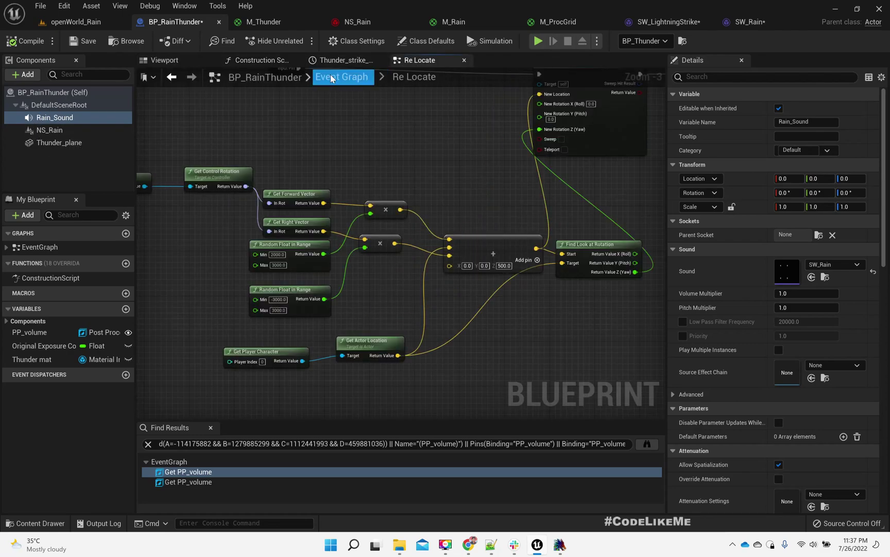
left_click(330, 78)
right_click_drag(394, 196, 445, 236)
scroll(228, 275, "up", 6)
scroll(327, 236, "down", 5)
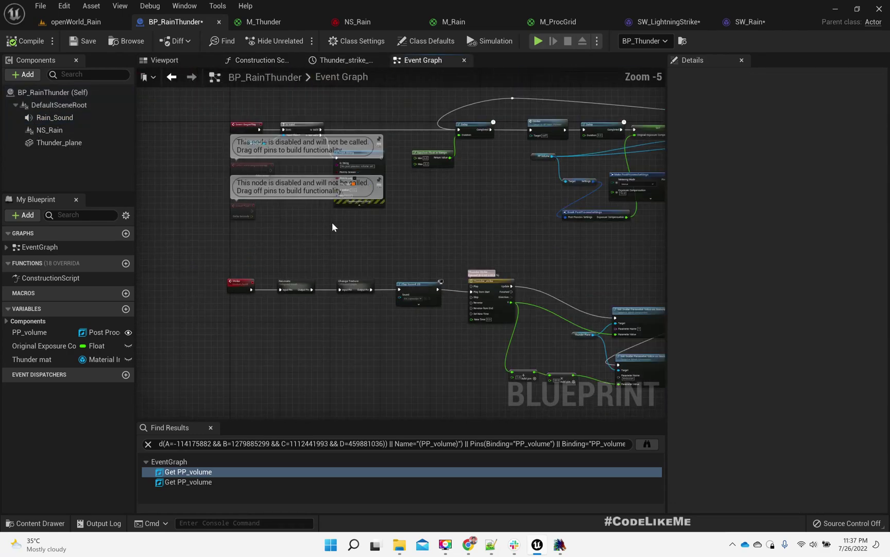
scroll(325, 180, "up", 4)
right_click_drag(325, 181, 335, 153)
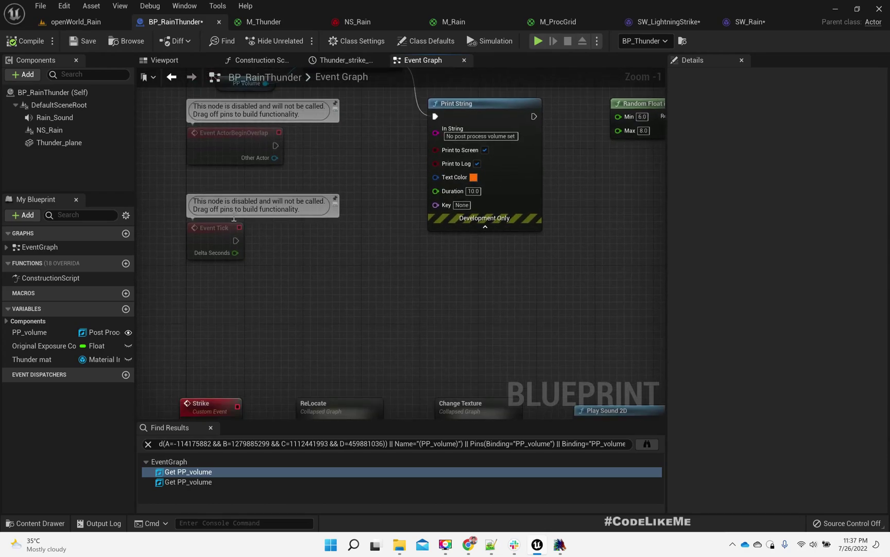
scroll(376, 164, "down", 2)
left_click_drag(265, 141, 253, 403)
right_click_drag(416, 311, 358, 170)
left_click_drag(202, 267, 213, 290)
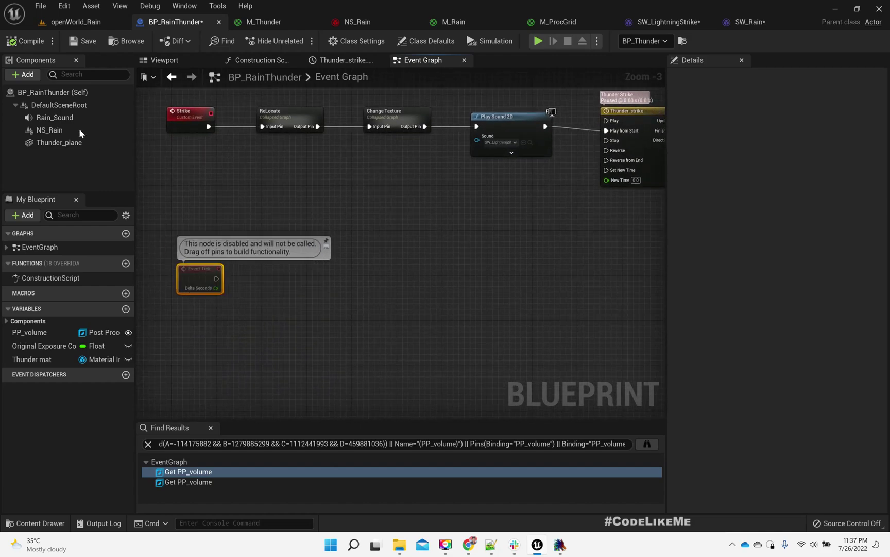
Set BP_RainThunder's tick interval to 0.5 seconds and connect a Set Actor Location node to Event Tick, aligned beside it.
left_click(52, 92)
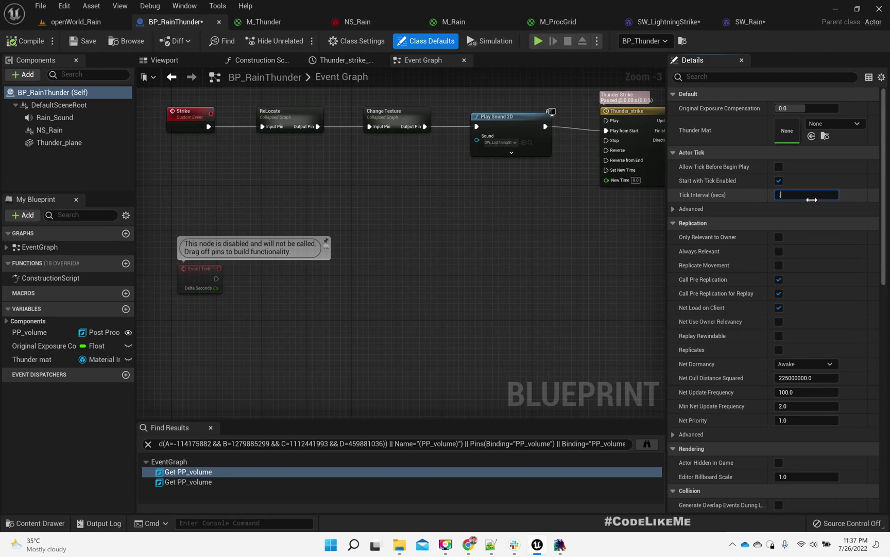
right_click_drag(246, 310, 241, 252)
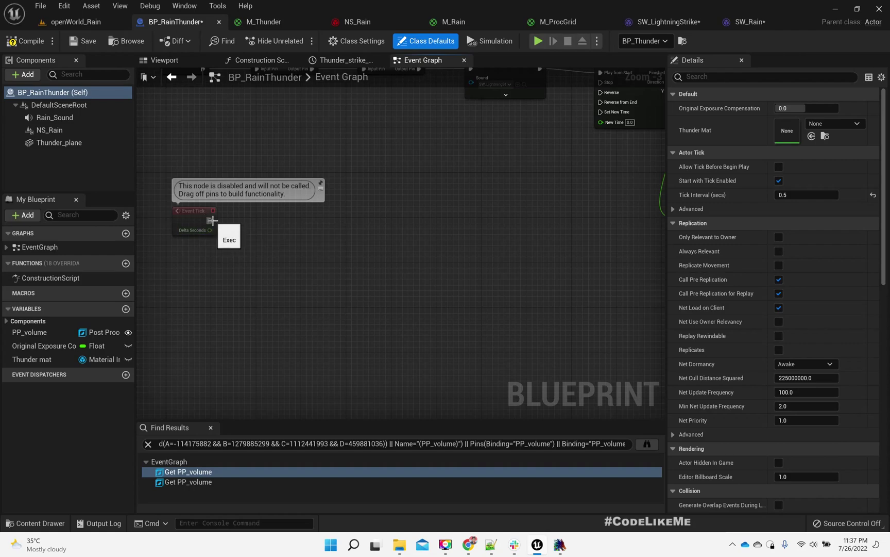
left_click_drag(211, 219, 273, 236)
type("set ")
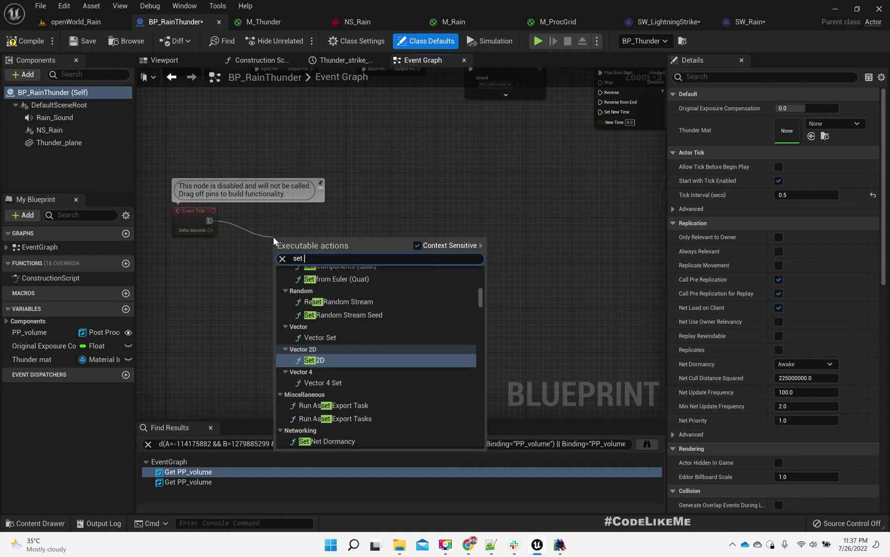
type("actor loca")
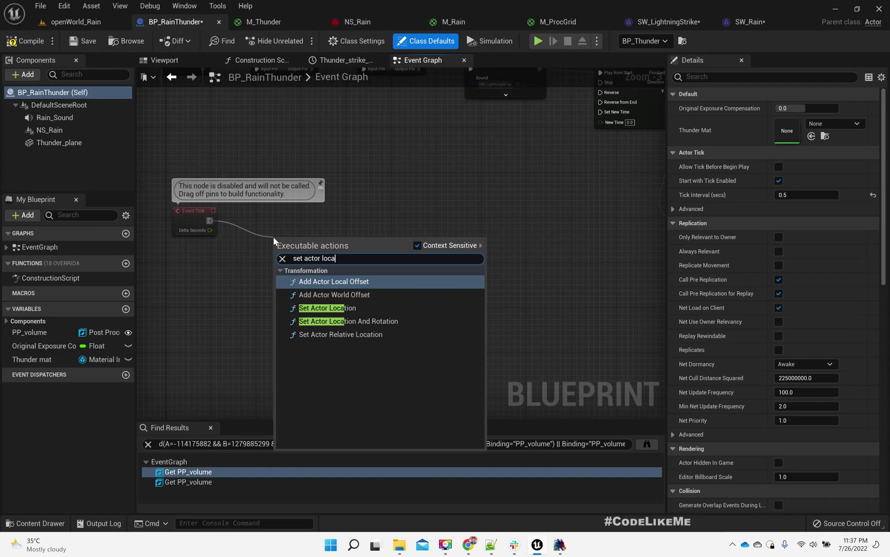
key("Down")
key("Down")
key("Return")
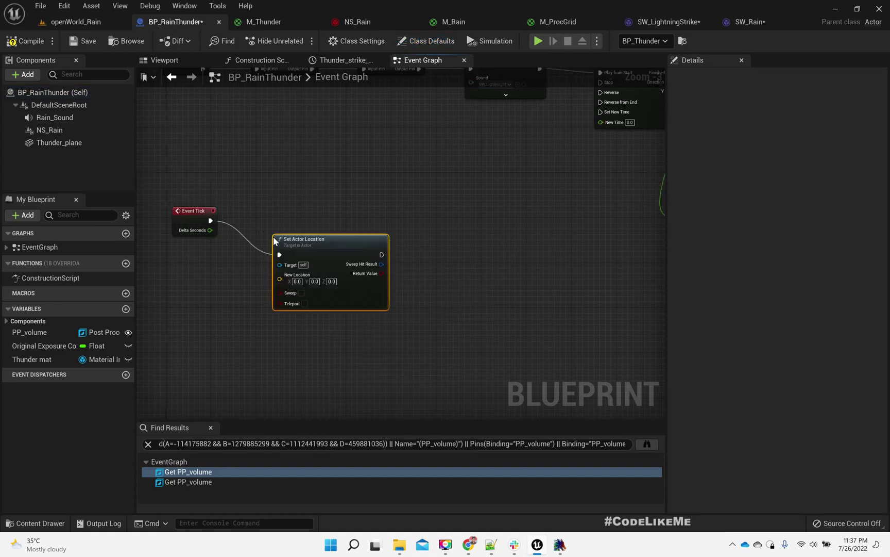
left_click_drag(279, 241, 363, 206)
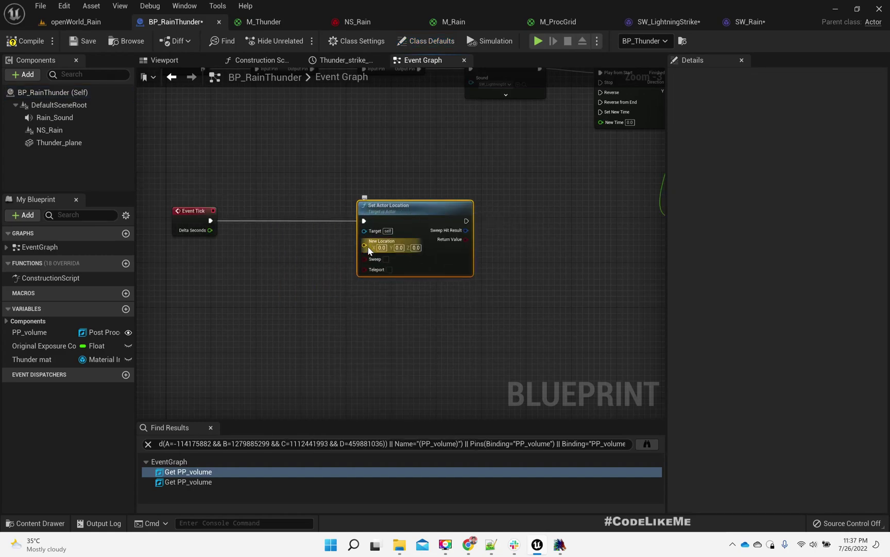
Feed the New Location of Set Actor Location from a Get Actor Location node placed below it.
left_click_drag(370, 247, 258, 336)
type("get")
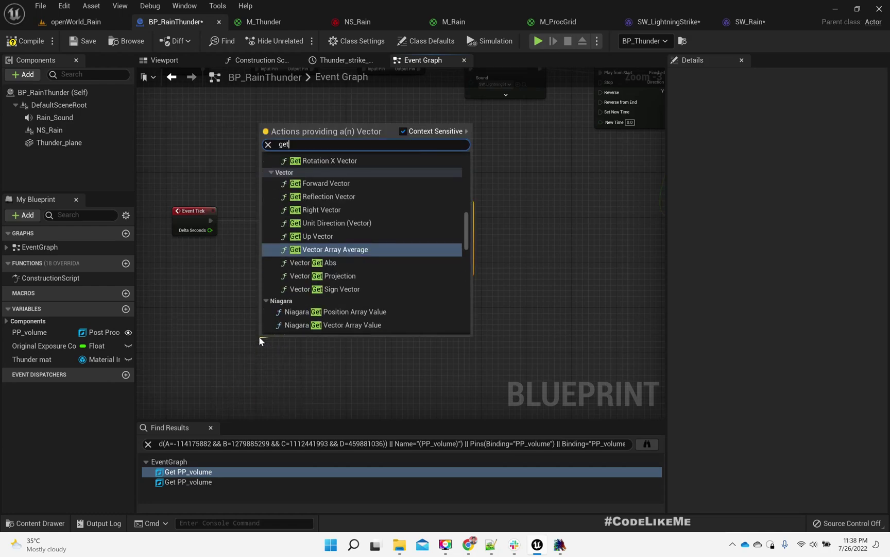
type(" player")
key("BackSpace")
key("BackSpace")
key("BackSpace")
key("BackSpace")
key("BackSpace")
key("BackSpace")
type("actor loca")
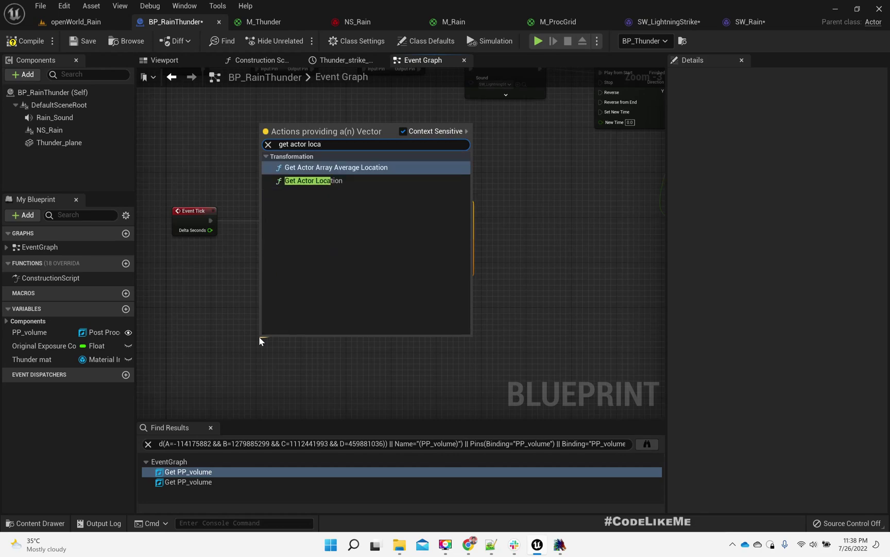
key("Down")
key("Return")
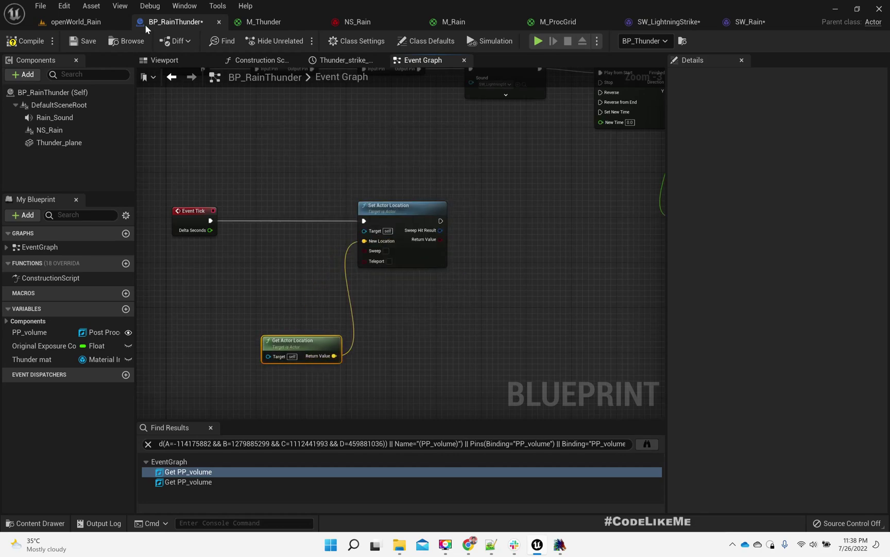
left_click_drag(298, 342, 298, 297)
Connect a Get Player Character node to the target of Get Actor Location and place it beside that node.
right_click_drag(241, 331, 332, 321)
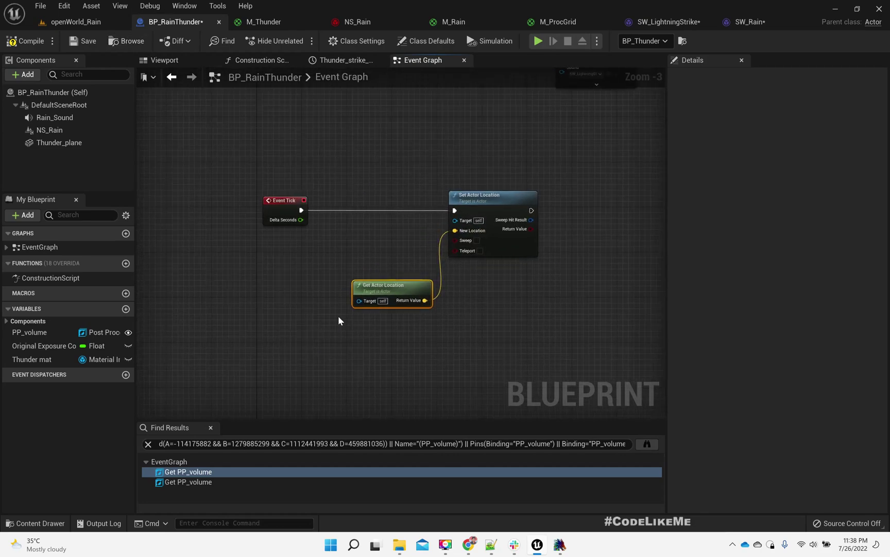
left_click_drag(359, 301, 331, 303)
type("get p")
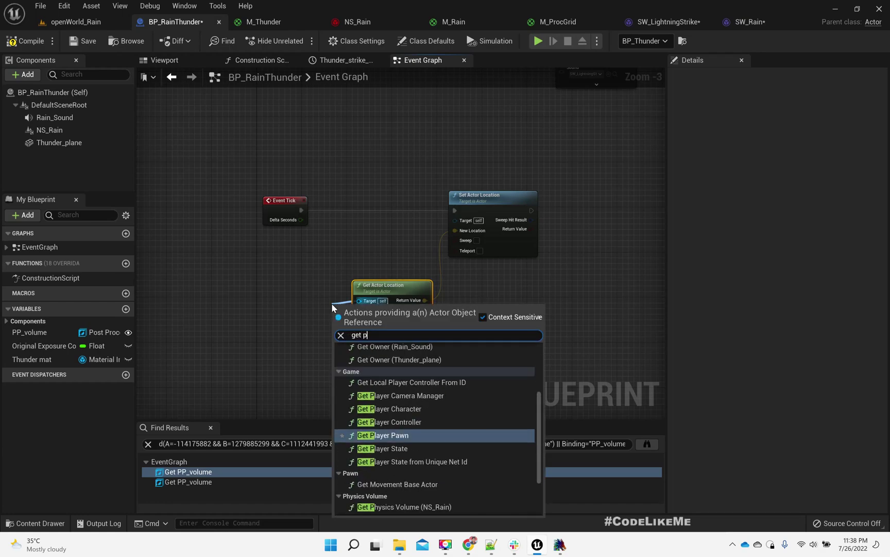
type("layer char")
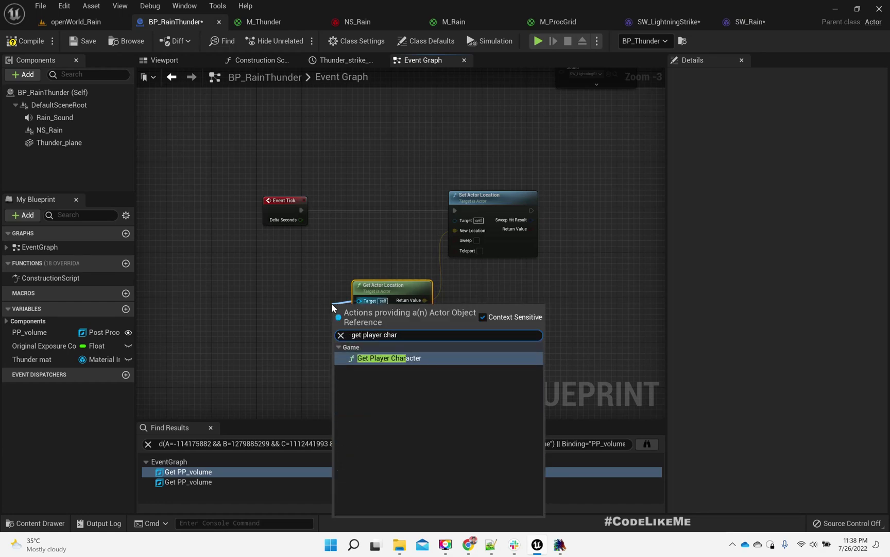
key("Return")
left_click_drag(340, 308, 245, 290)
Play the openWorld_Rain level full screen, walk the character around to check that the rain follows, and stop the simulation.
left_click(72, 22)
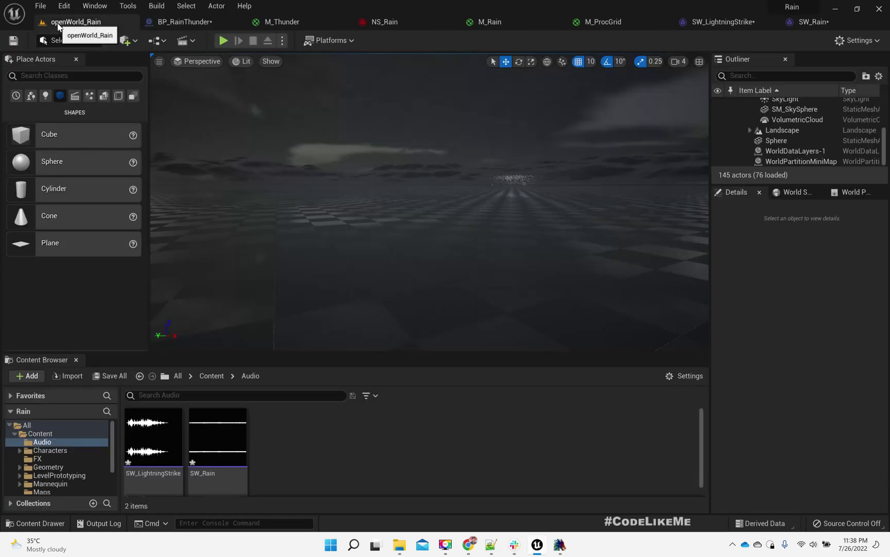
key("F11")
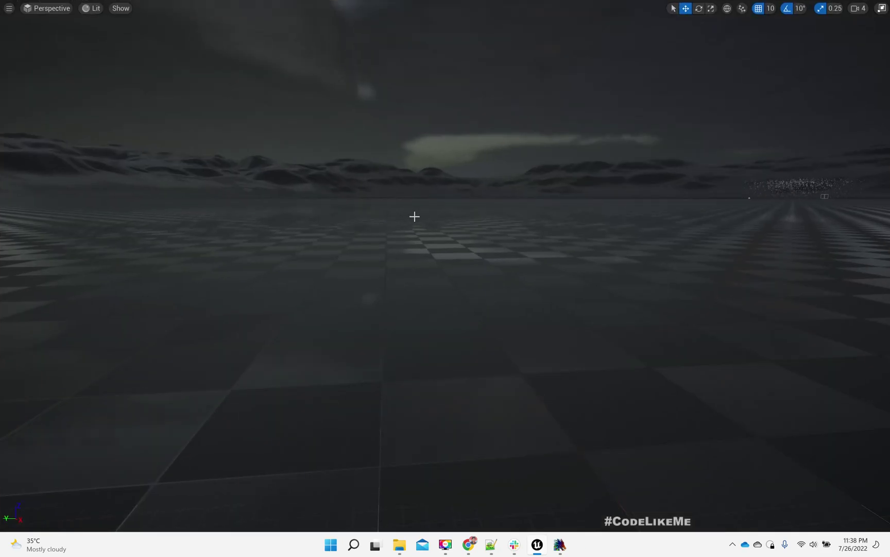
key("alt+p")
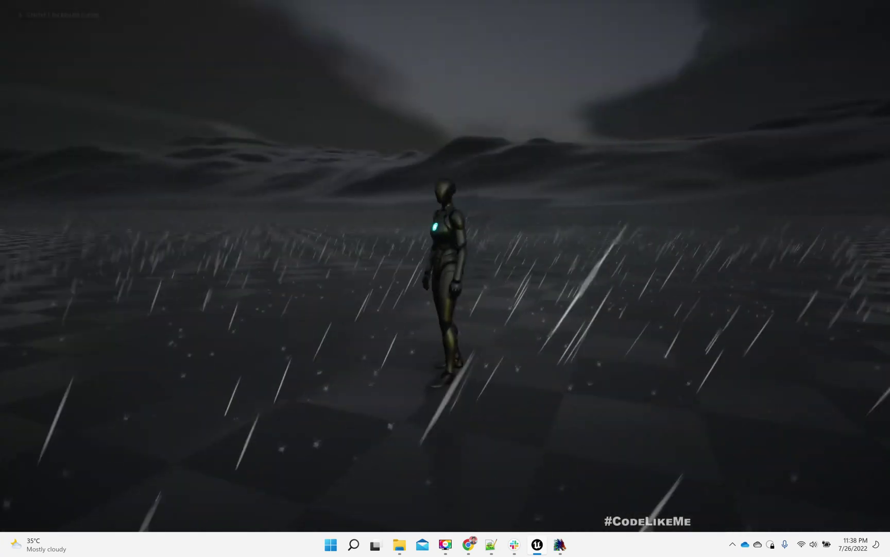
key("w")
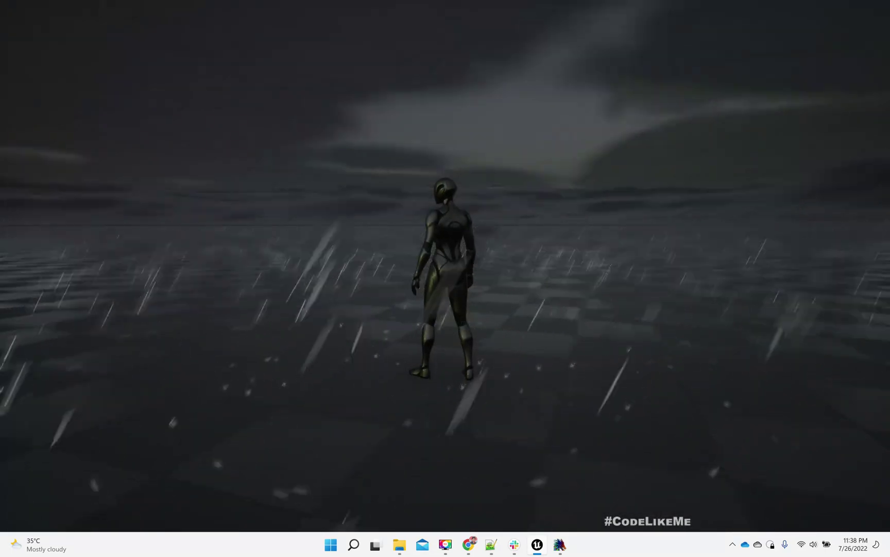
key("w")
key("w")
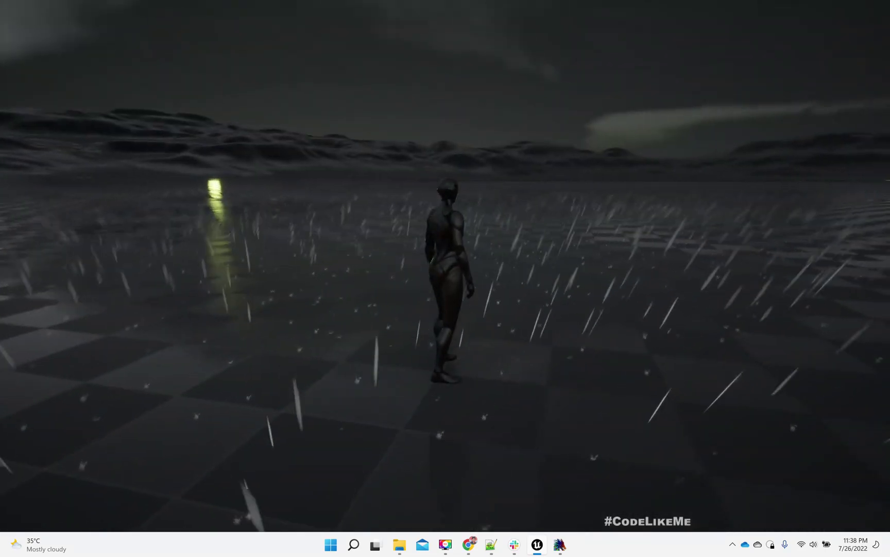
key("a")
key("Escape")
key("F11")
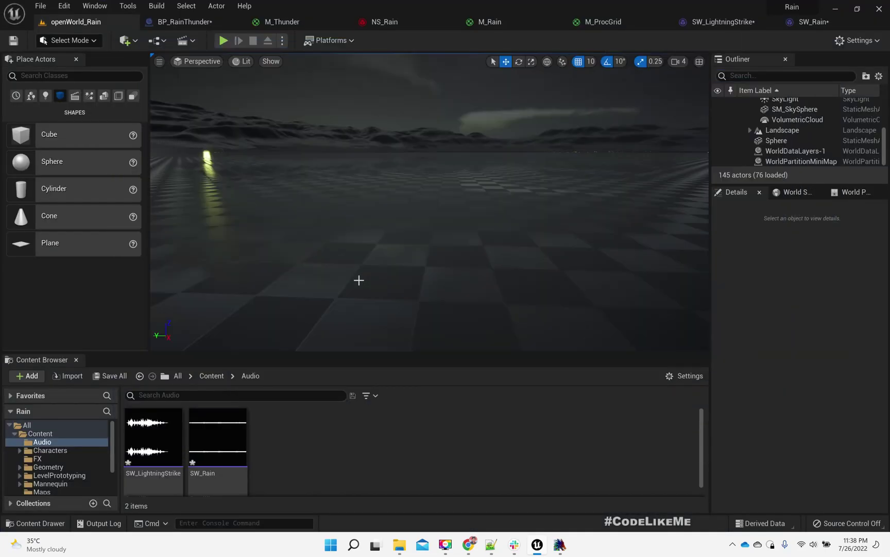
Set the Z scale of the NS_Rain component in BP_RainThunder to 1000.
left_click(185, 22)
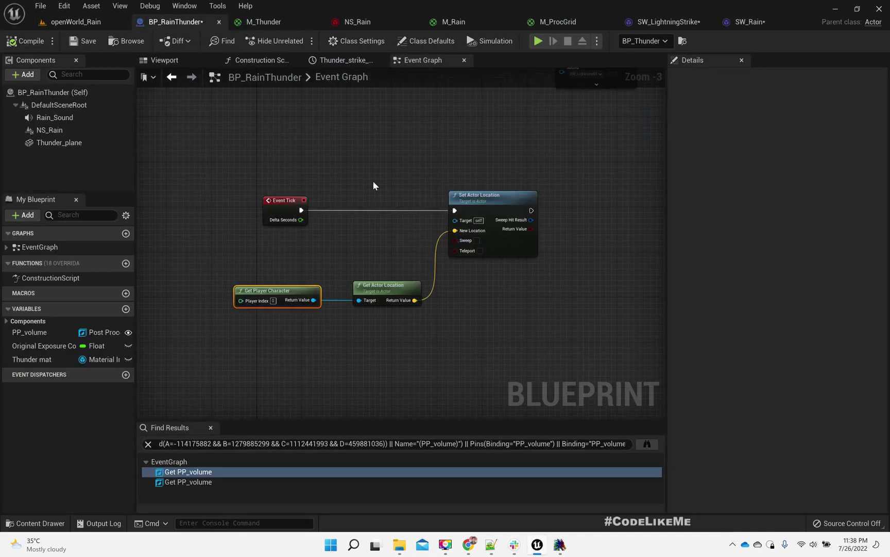
left_click(165, 60)
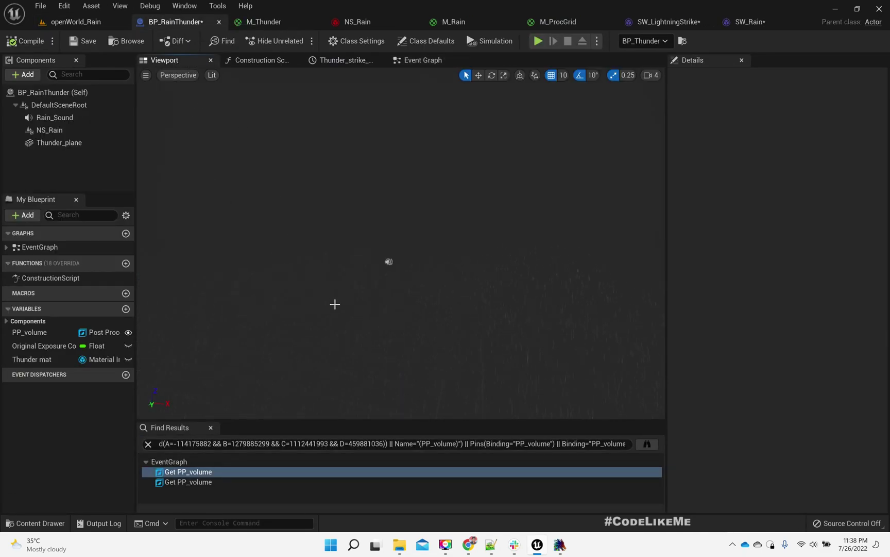
left_click(56, 142)
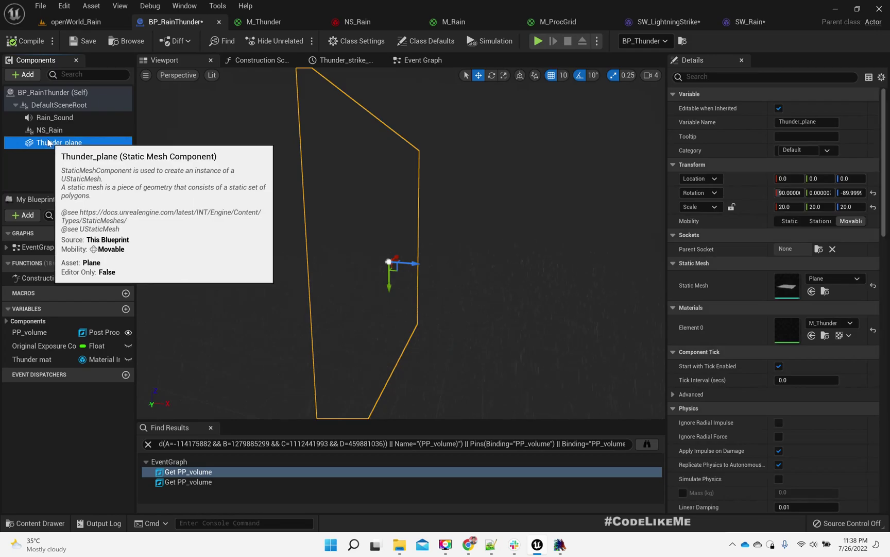
left_click(51, 130)
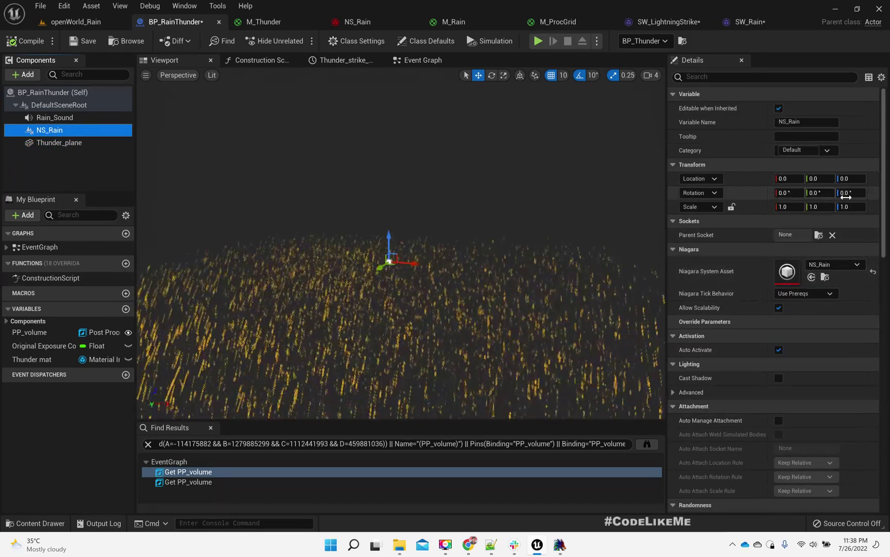
left_click(847, 207)
type("1000")
key("Return")
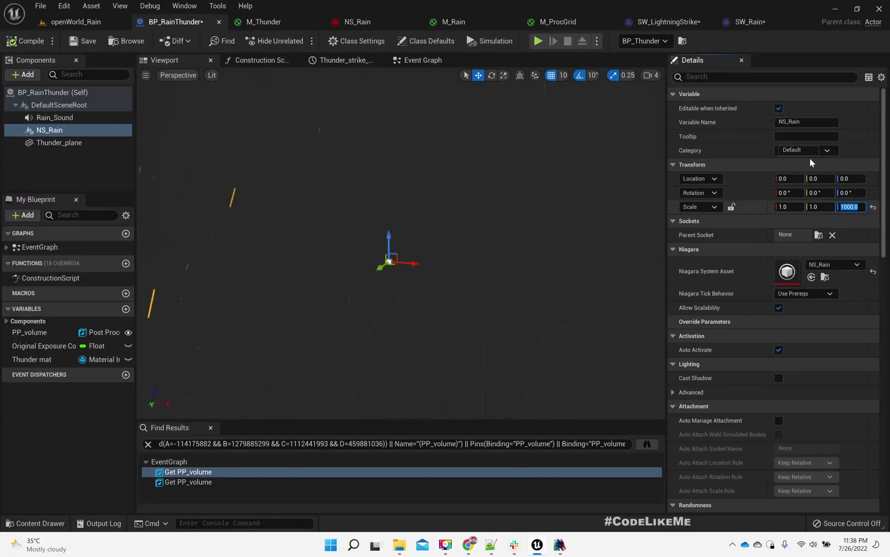
Play the openWorld_Rain level to check the rain with the rescaled NS_Rain component, and stop the simulation.
left_click(76, 21)
left_click(223, 41)
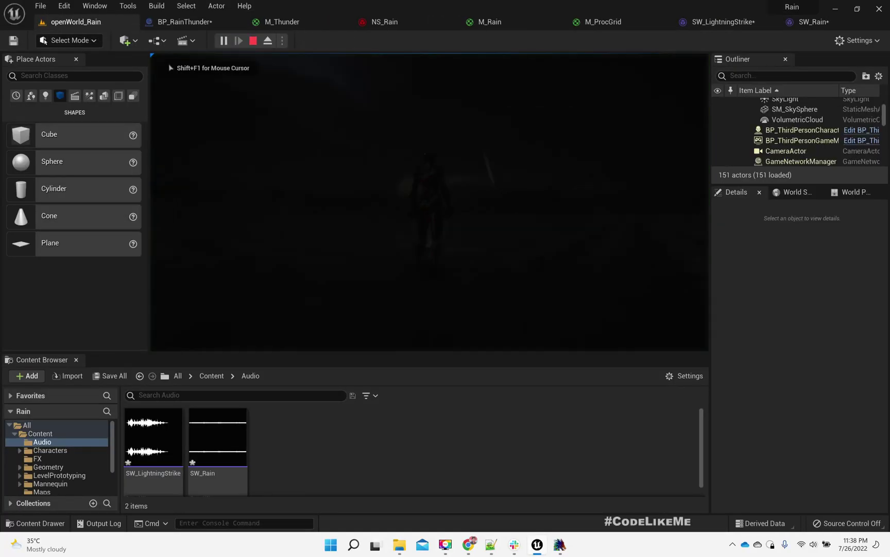
key("a")
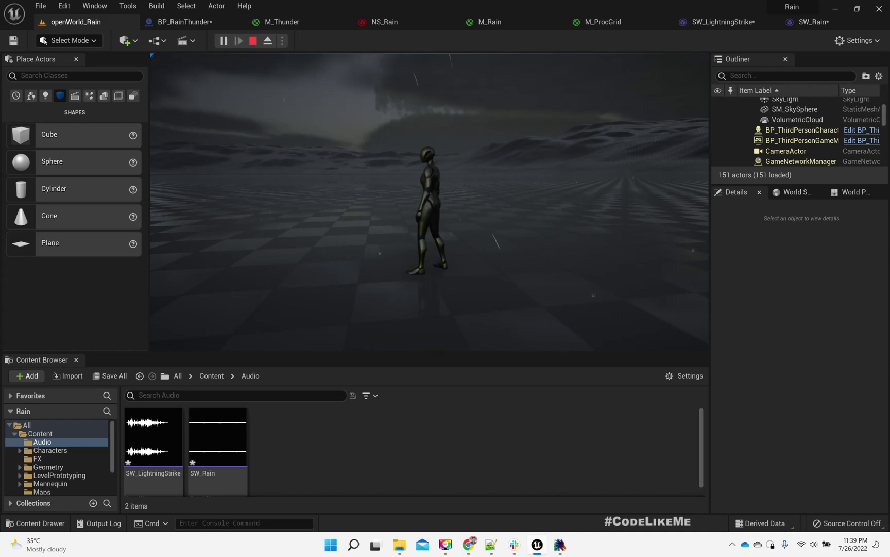
key("Escape")
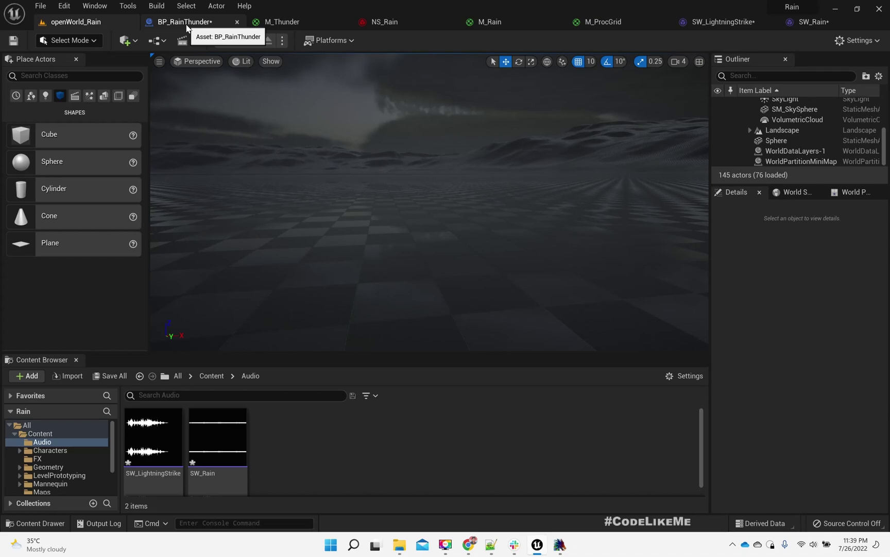
Open the ReLocate collapsed graph from BP_RainThunder's Event Graph and examine how the thunder's location and rotation are set.
left_click(183, 22)
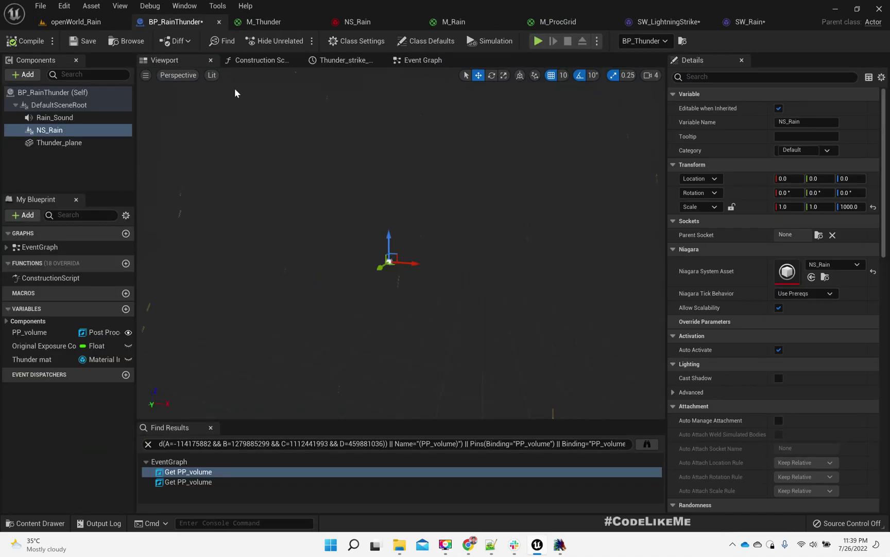
left_click(61, 143)
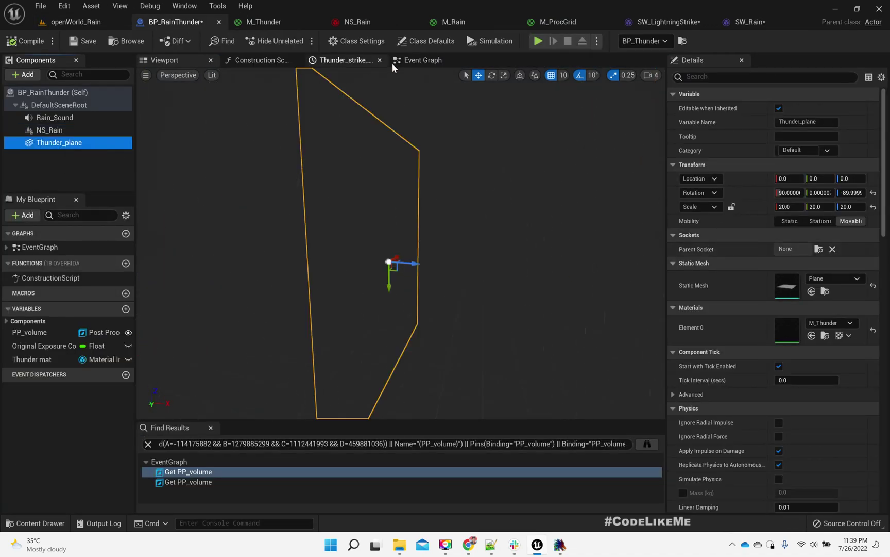
left_click(420, 60)
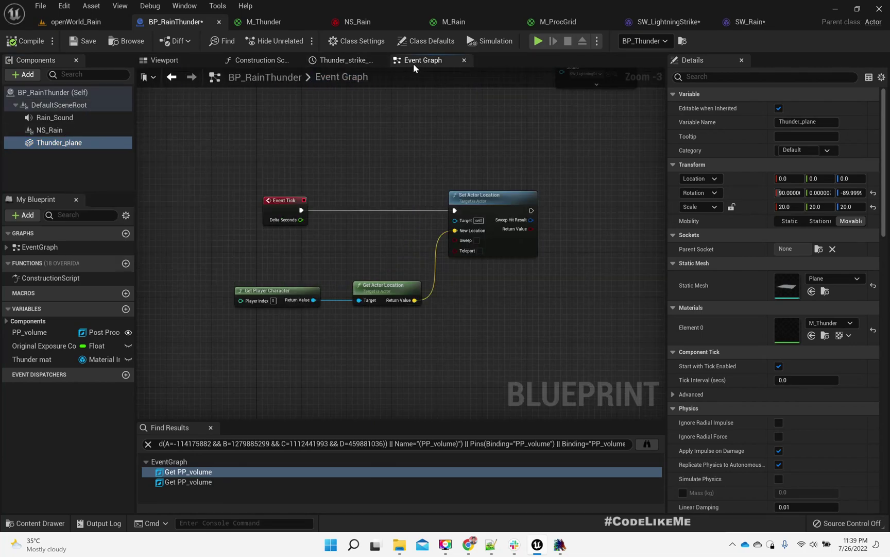
scroll(308, 211, "down", 6)
right_click_drag(346, 163, 365, 257)
scroll(366, 258, "up", 6)
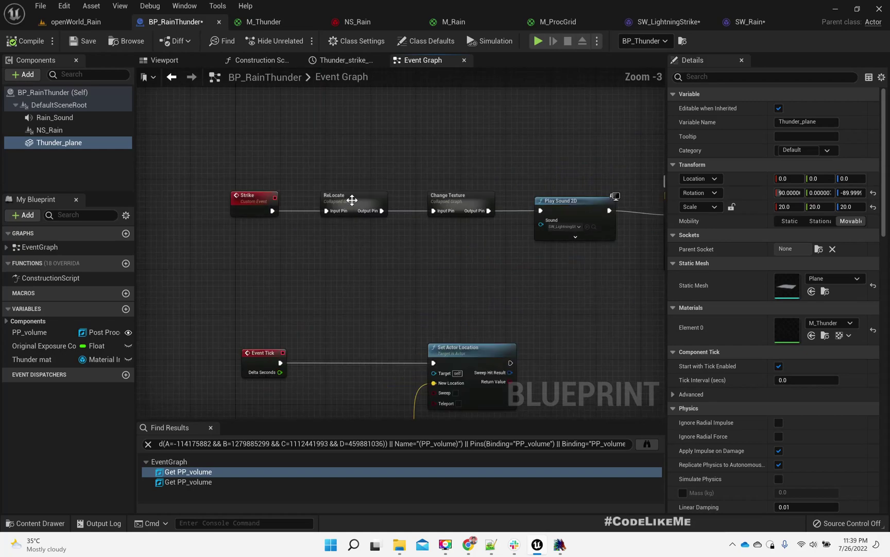
double_click(352, 200)
scroll(264, 250, "up", 4)
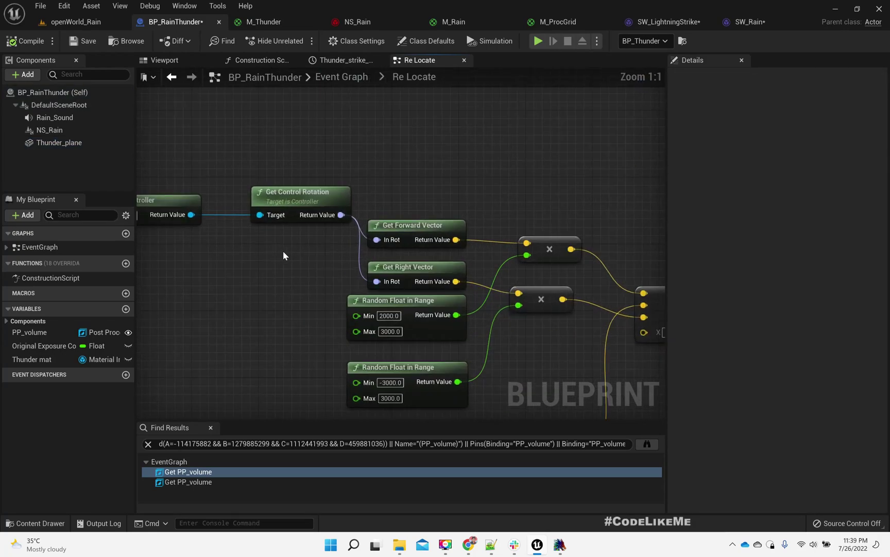
right_click_drag(497, 189, 413, 232)
scroll(539, 130, "down", 4)
scroll(470, 253, "up", 2)
scroll(470, 252, "down", 2)
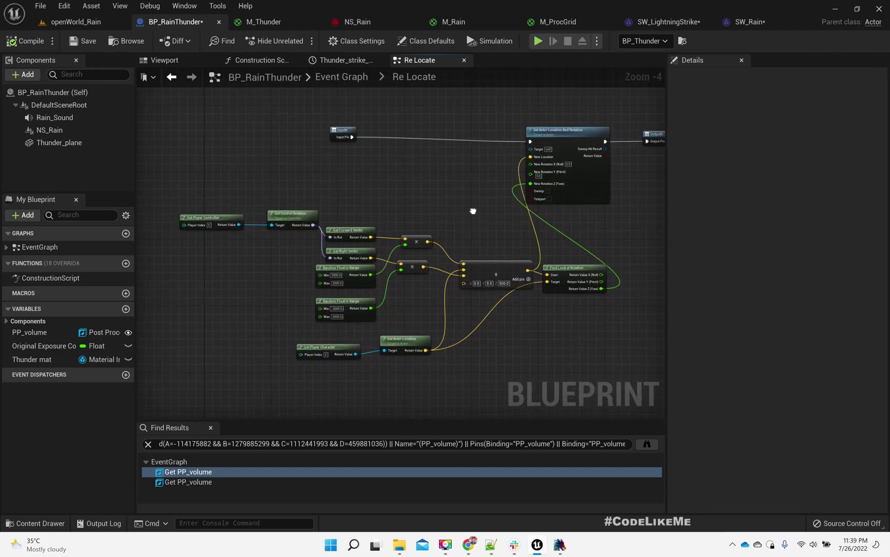
scroll(591, 154, "up", 2)
left_click(547, 129)
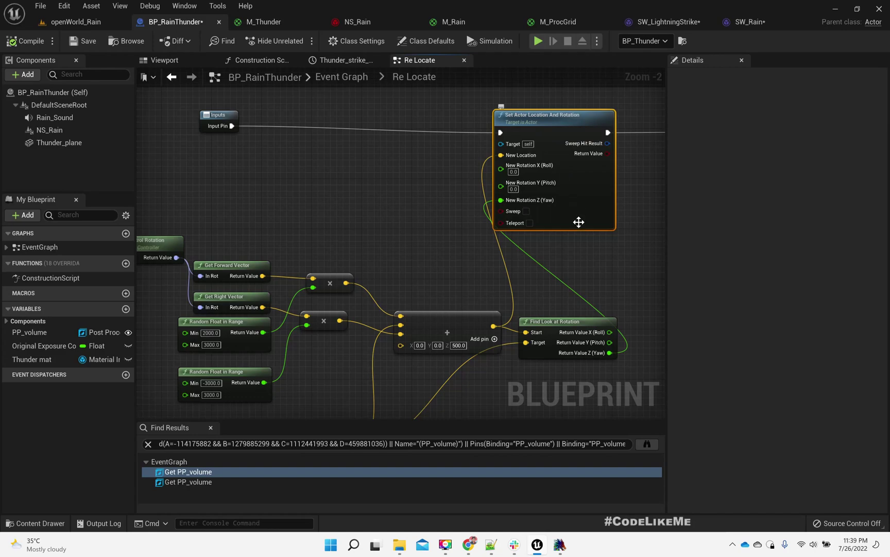
Add a Thunder_plane reference to the ReLocate graph and create a Detach From Component node targeting it, placed beside the reference.
right_click_drag(601, 270, 591, 300)
right_click_drag(257, 219, 282, 231)
left_click_drag(57, 142, 304, 228)
type("detach")
key("Return")
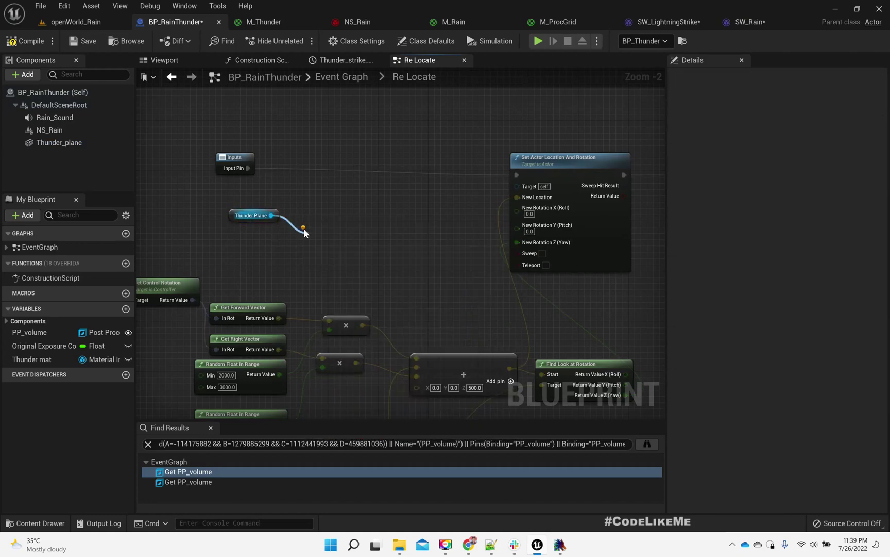
left_click_drag(342, 247, 373, 203)
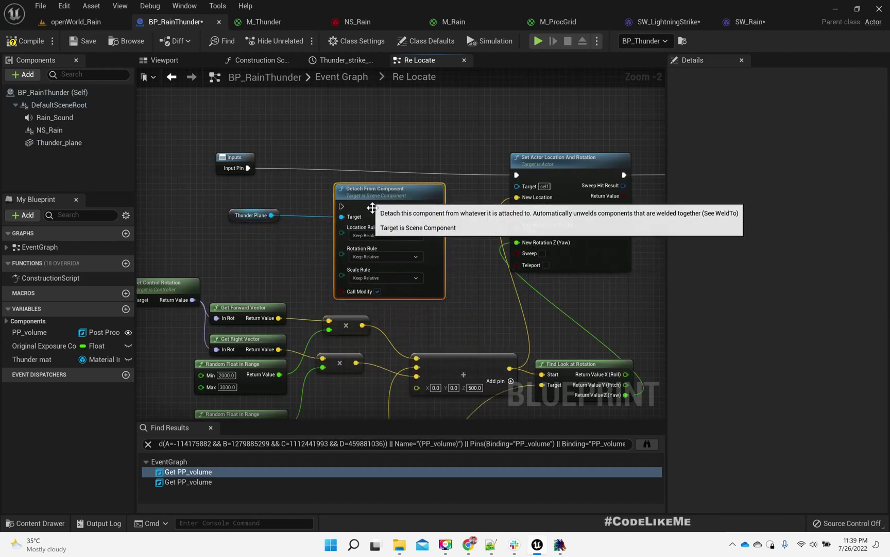
Set the Location, Rotation and Scale rules of the Detach From Component node to Keep World.
left_click(384, 235)
left_click(364, 251)
left_click(384, 256)
left_click(375, 272)
left_click(383, 278)
left_click(367, 293)
Wire the Inputs pin into Detach From Component, align that node and shift Set Actor Location And Rotation away to make room.
left_click_drag(340, 209, 249, 168)
left_click_drag(388, 163, 374, 157)
right_click_drag(451, 202, 353, 167)
left_click_drag(453, 107, 613, 138)
left_click_drag(513, 137, 620, 135)
right_click_drag(419, 149, 468, 149)
left_click_drag(220, 176, 425, 175)
type("set w")
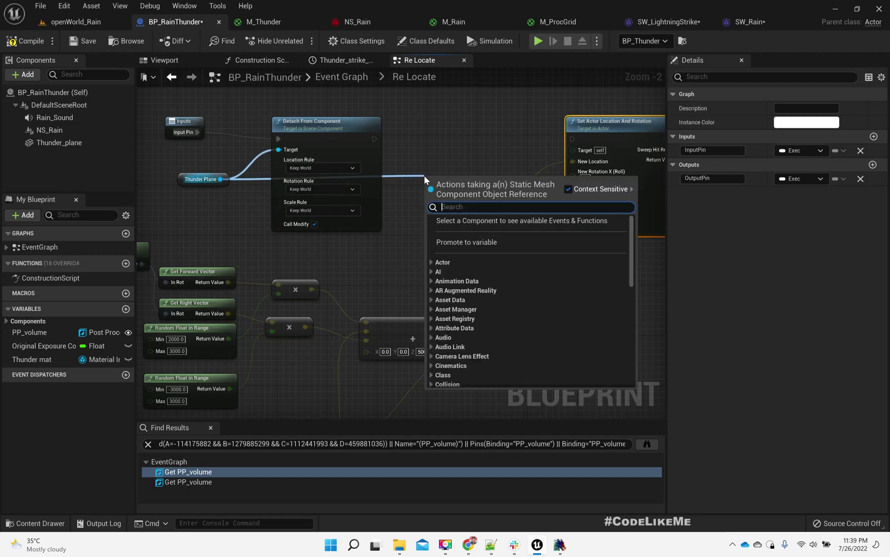
type("orld lo")
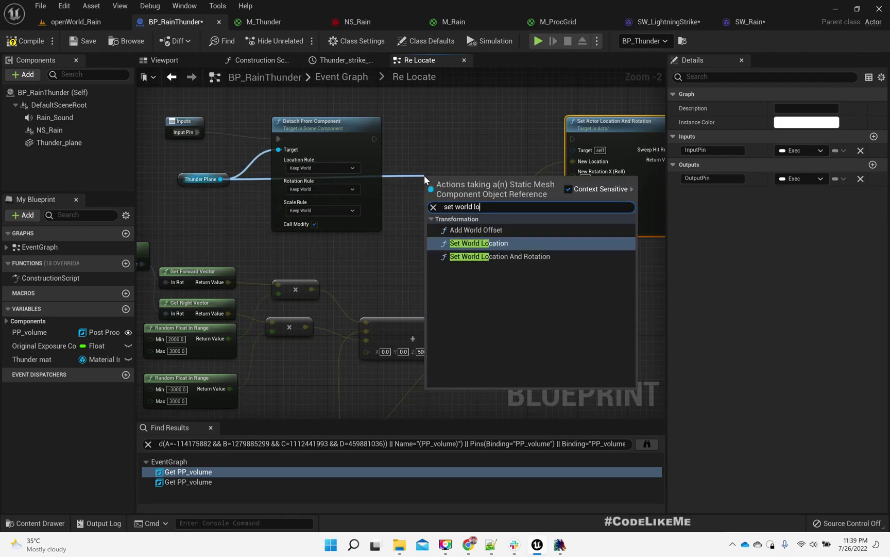
key("Return")
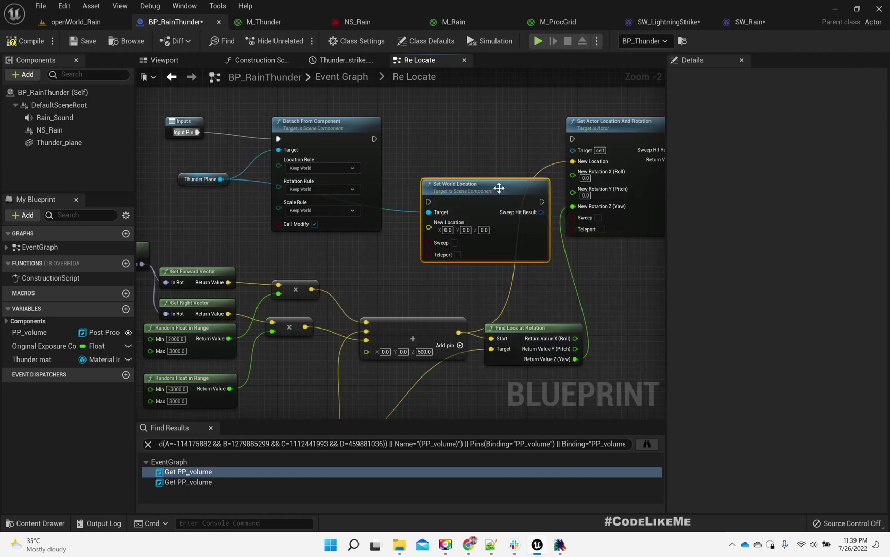
left_click_drag(427, 201, 375, 138)
left_click_drag(483, 184, 478, 121)
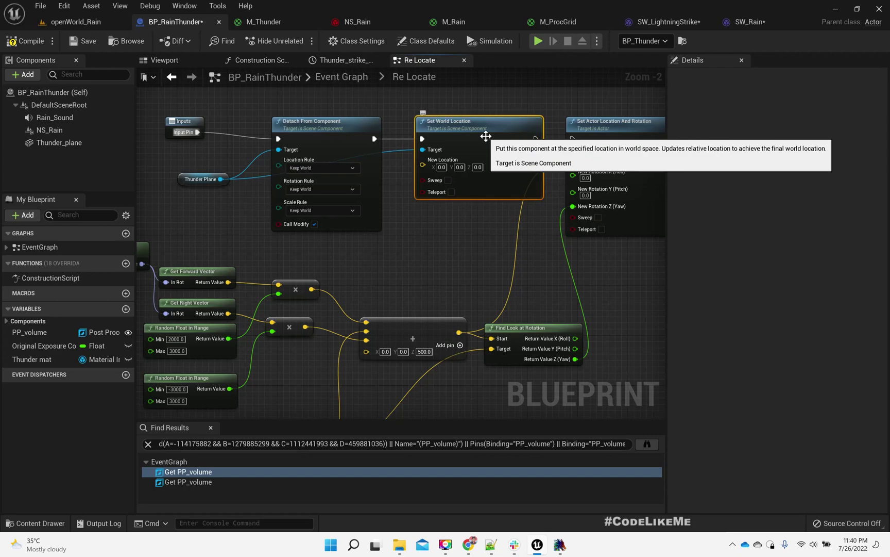
key("Delete")
Add a Set World Location And Rotation node targeting Thunder Plane and wire its execution between Detach From Component and Outputs.
left_click_drag(221, 179, 416, 181)
type("set world loca")
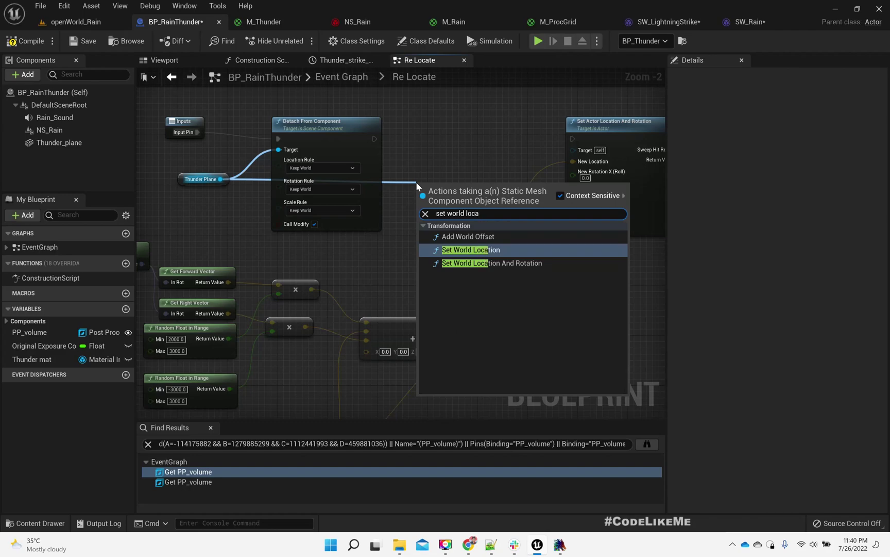
key("Down")
key("Return")
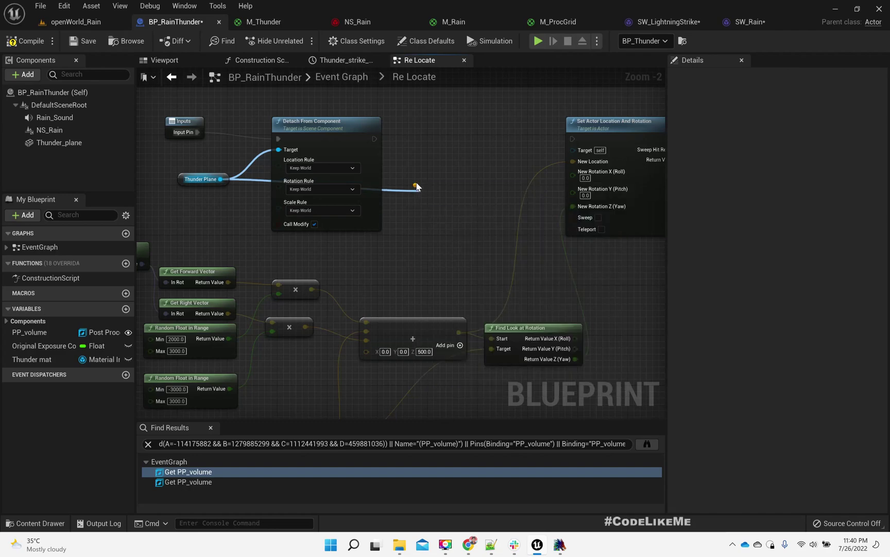
left_click_drag(374, 140, 422, 208)
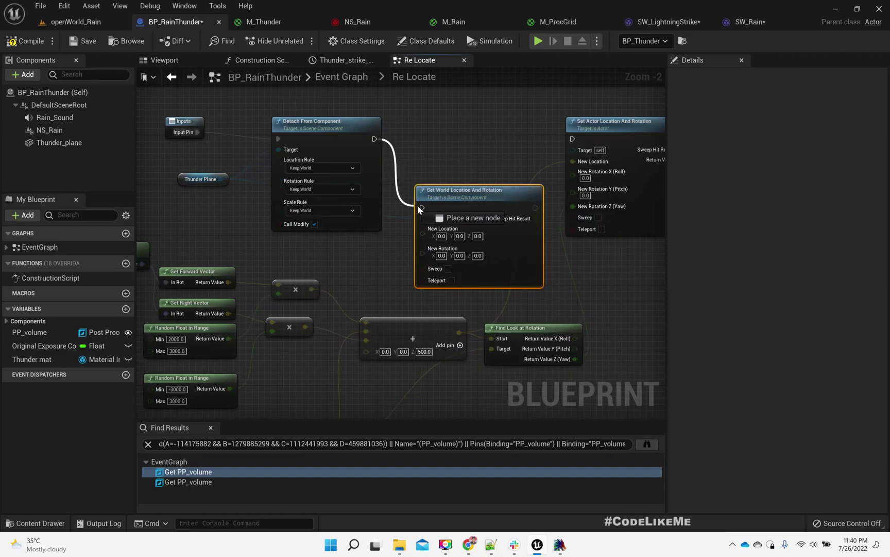
left_click_drag(472, 222, 472, 159)
right_click_drag(553, 285, 376, 283)
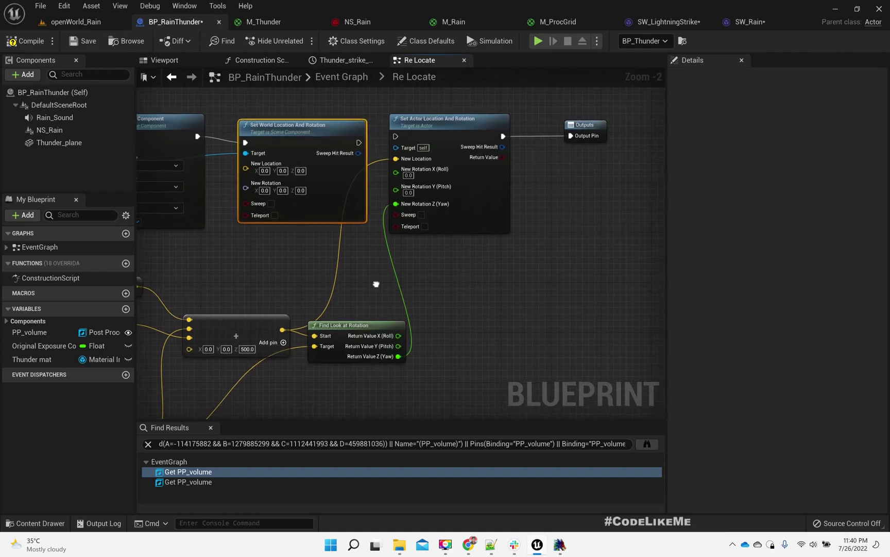
left_click_drag(570, 136, 361, 140)
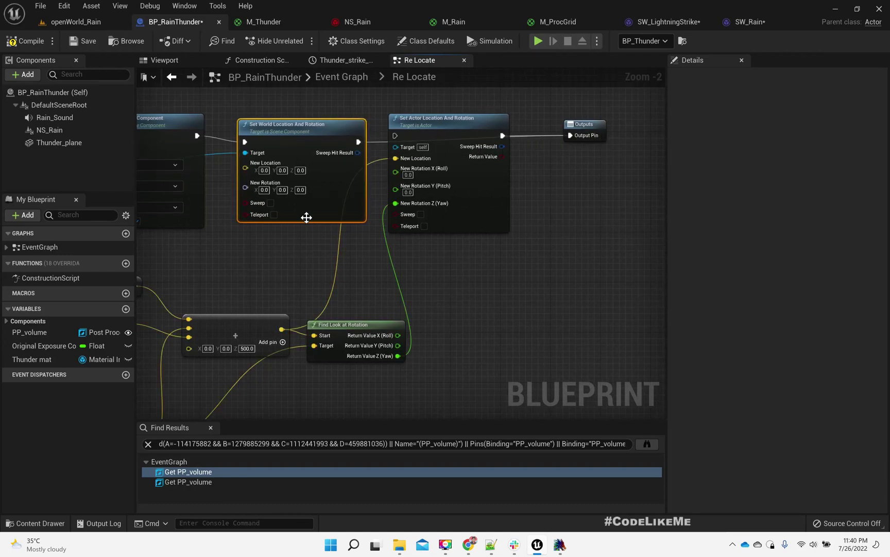
Connect the vector sum to the new node's New Location, split its New Rotation, and link Find Look at Rotation's Z (Yaw) to New Rotation Z.
right_click_drag(306, 211, 393, 195)
left_click_drag(421, 307, 434, 308)
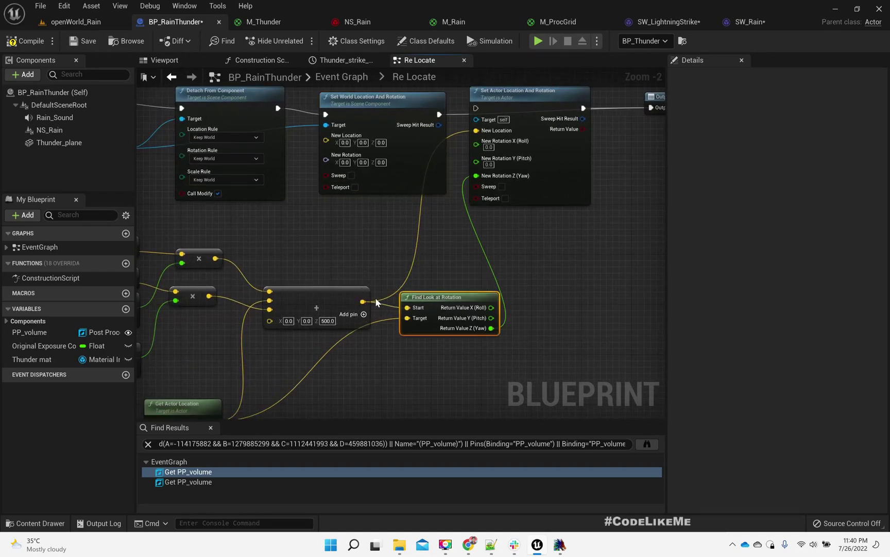
left_click_drag(363, 301, 326, 135)
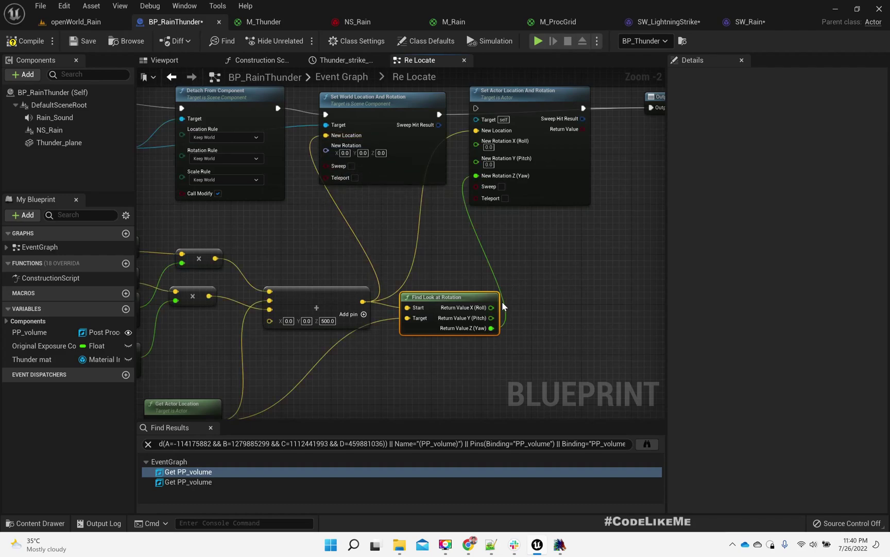
right_click(325, 150)
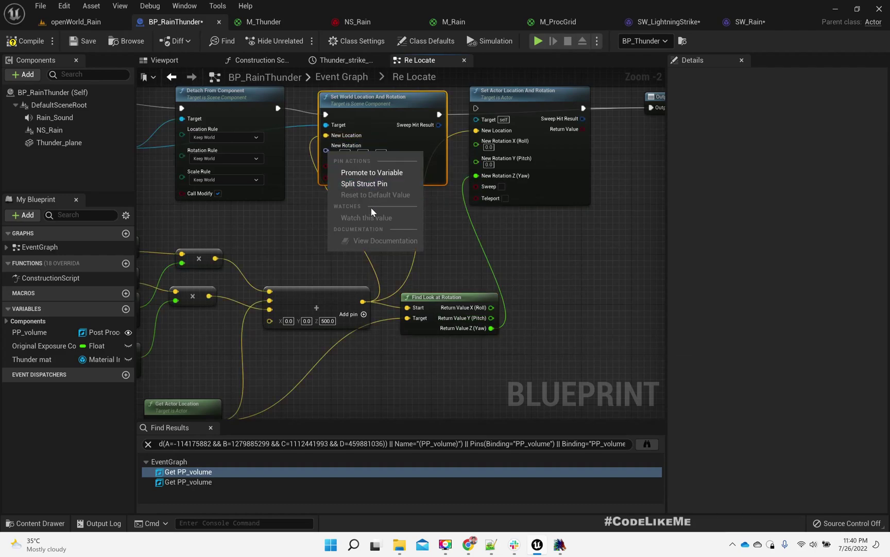
left_click(366, 184)
left_click_drag(492, 328, 341, 190)
Move the Set Actor Location And Rotation node below the execution line between Set World Location And Rotation and Outputs.
right_click_drag(174, 105, 297, 180)
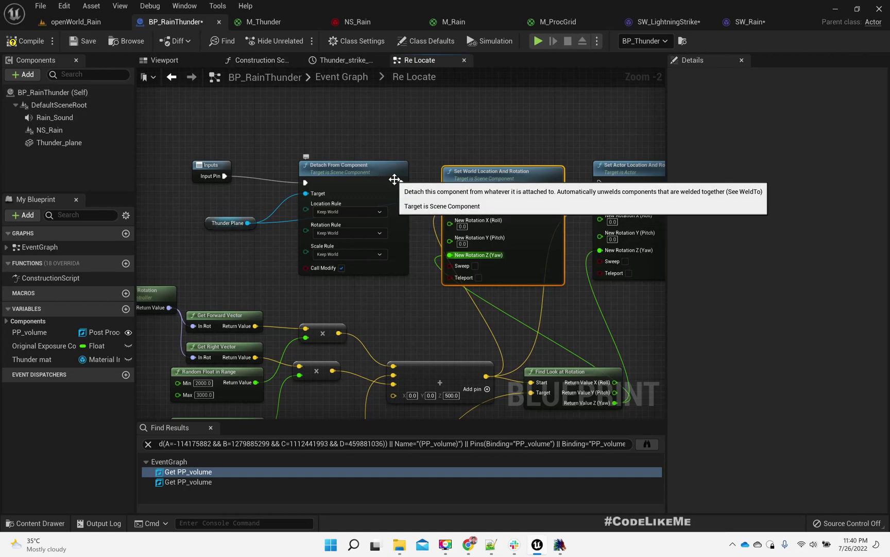
right_click_drag(575, 147, 335, 133)
left_click_drag(406, 163, 414, 207)
Play the openWorld_Rain level full screen to check the rain and the relocated thunder plane, and stop the simulation.
left_click(70, 23)
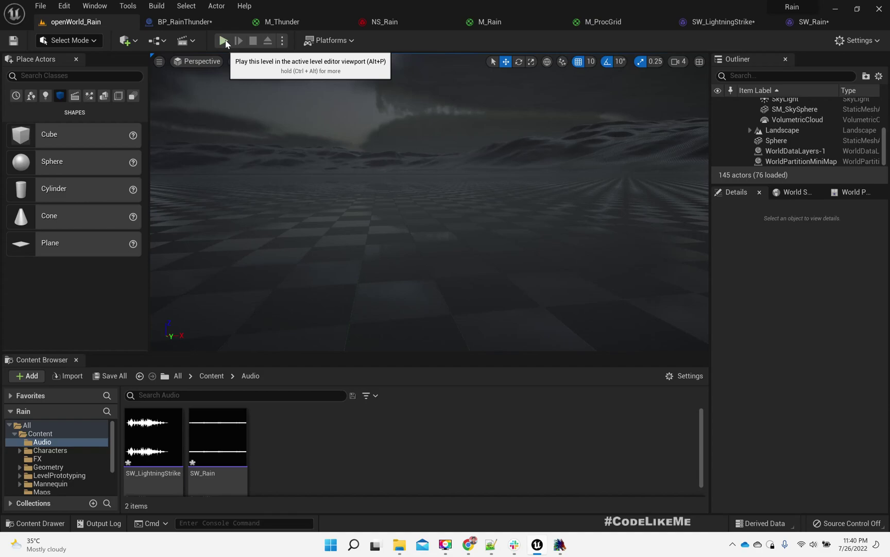
key("alt+p")
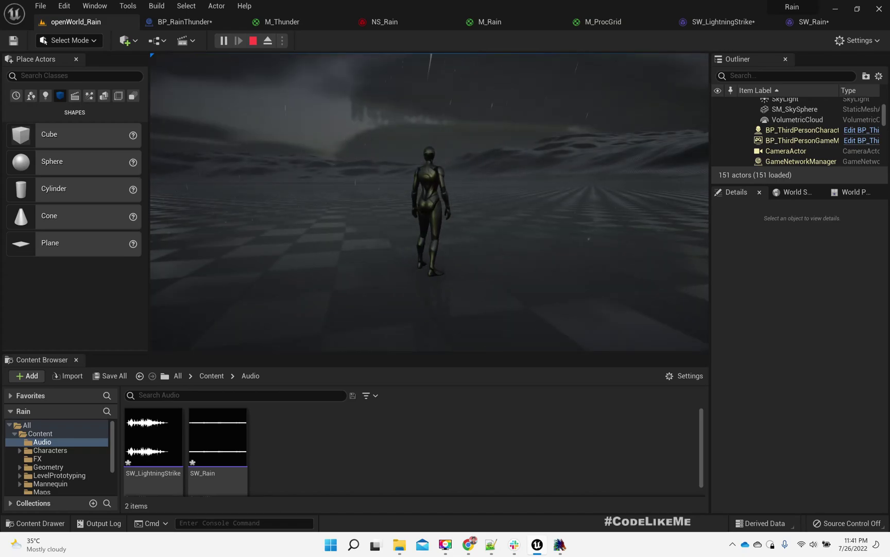
key("F11")
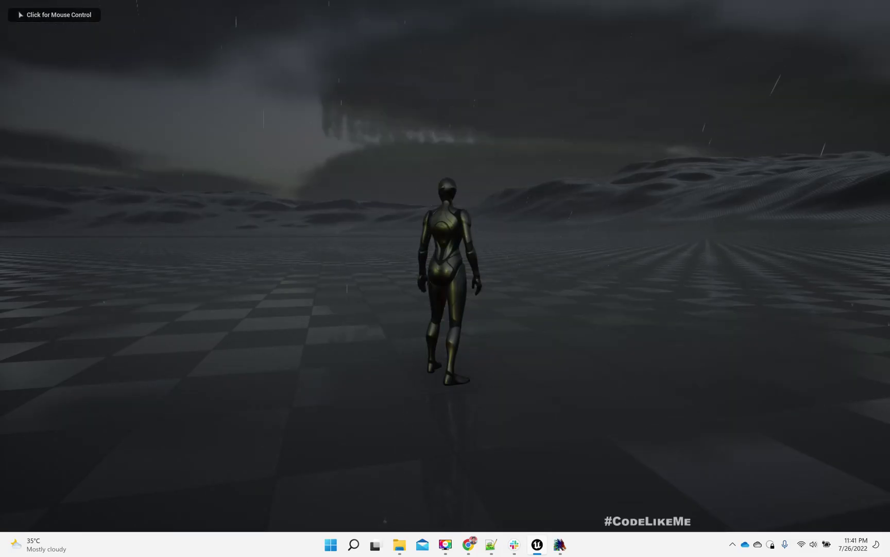
left_click(445, 265)
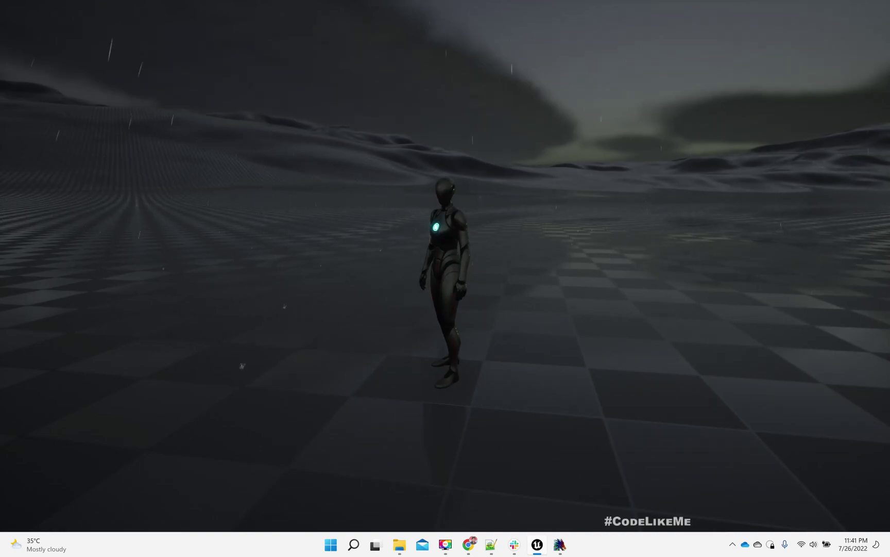
key("Escape")
key("F11")
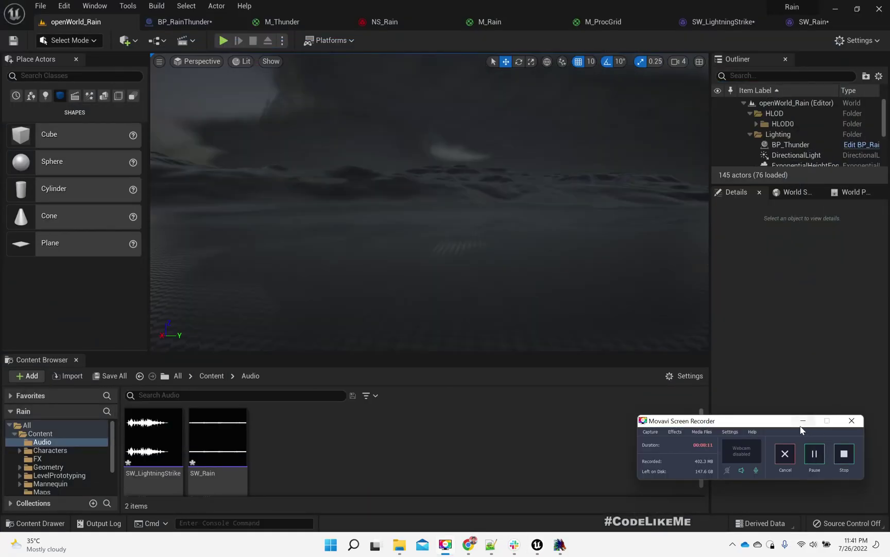
left_click(803, 423)
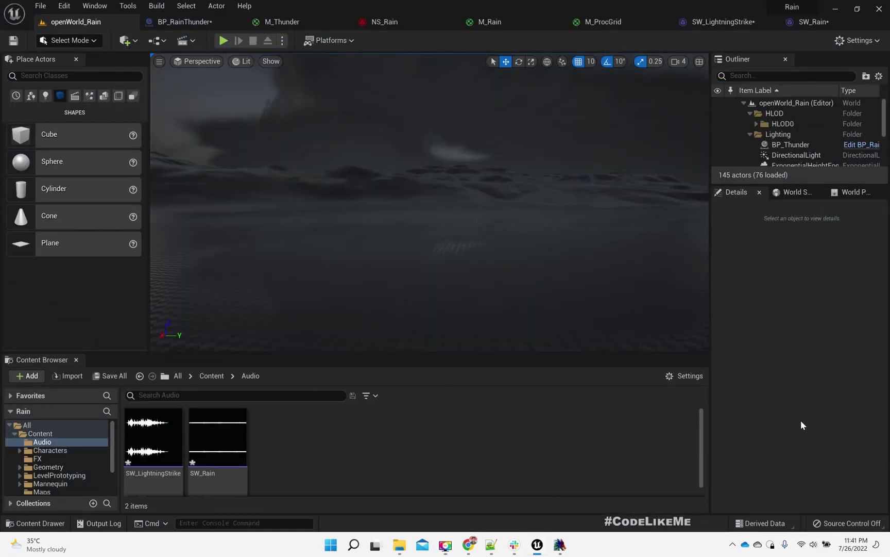
Change the Z scale of the NS_Rain component in BP_RainThunder.
left_click(178, 21)
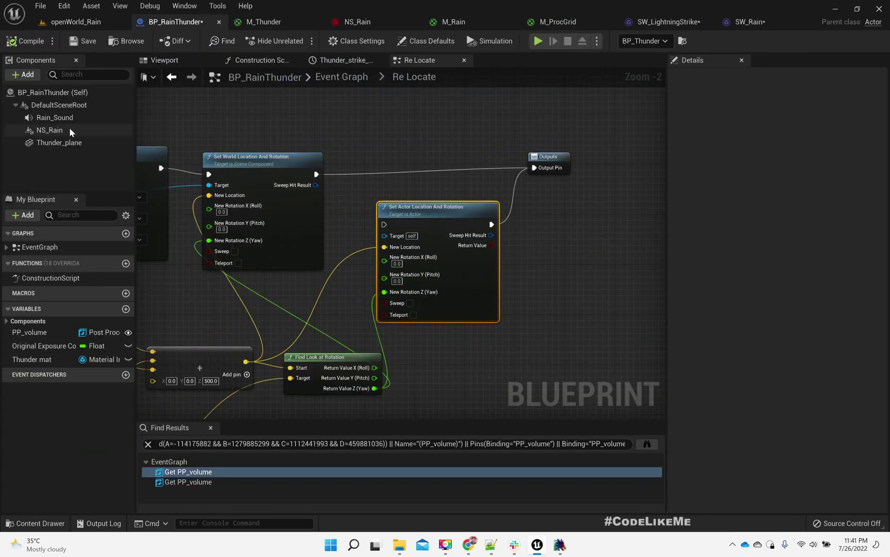
left_click(49, 130)
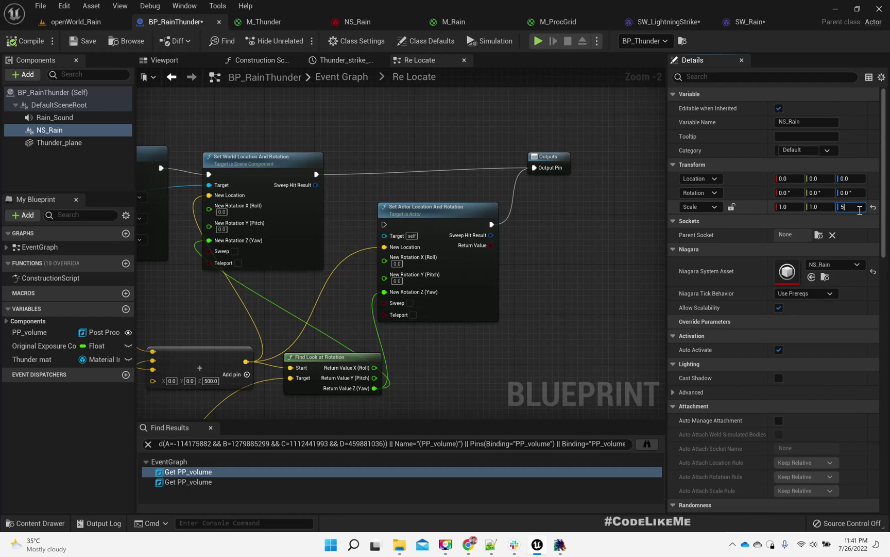
Play the openWorld_Rain level, eject from the player to inspect the rain with a free camera, and stop the simulation.
left_click(57, 23)
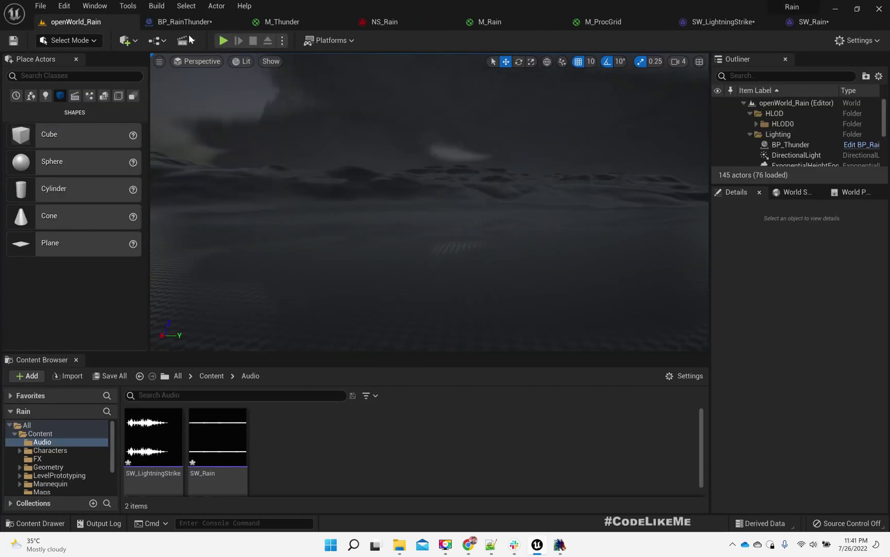
key("alt+p")
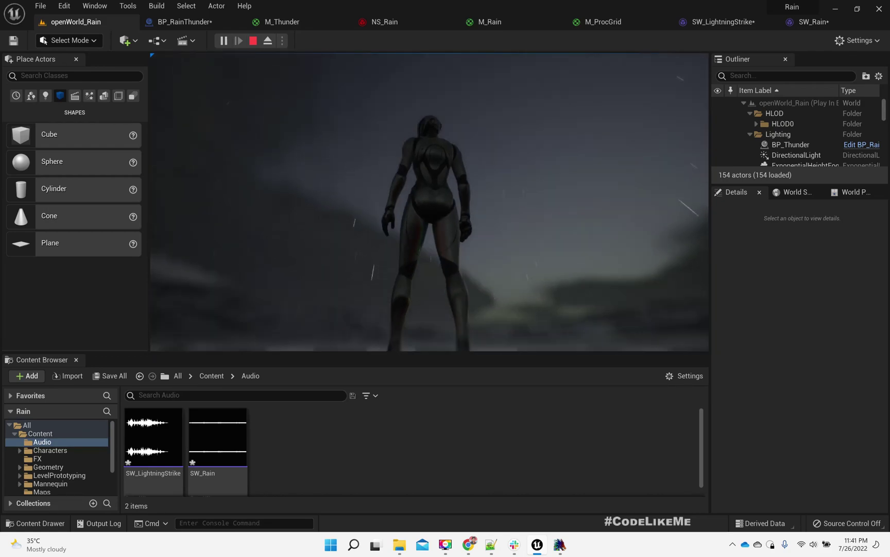
key("shift+F1")
left_click(269, 41)
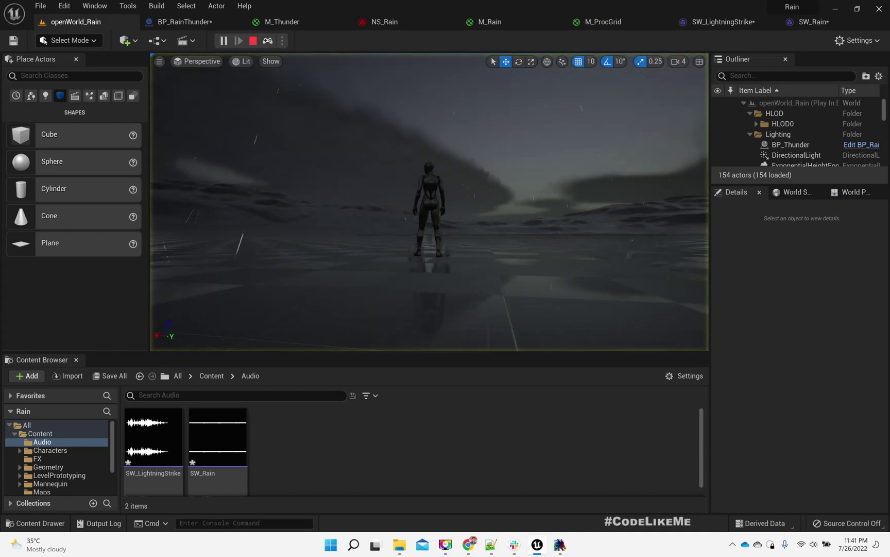
right_click_drag(430, 202, 429, 146)
key("w")
key("s")
key("s")
key("s")
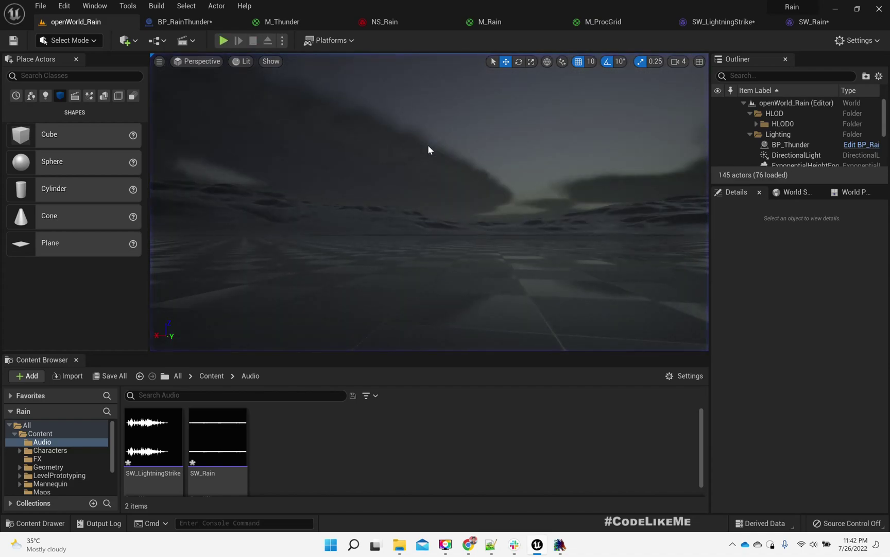
key("Escape")
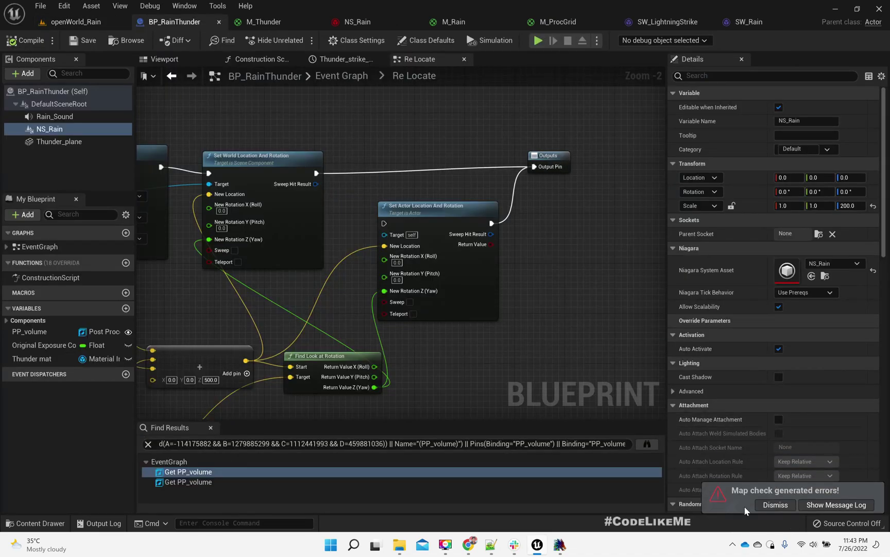
Reset the NS_Rain component's scale to default and set its Z location to 1200.
left_click(873, 206)
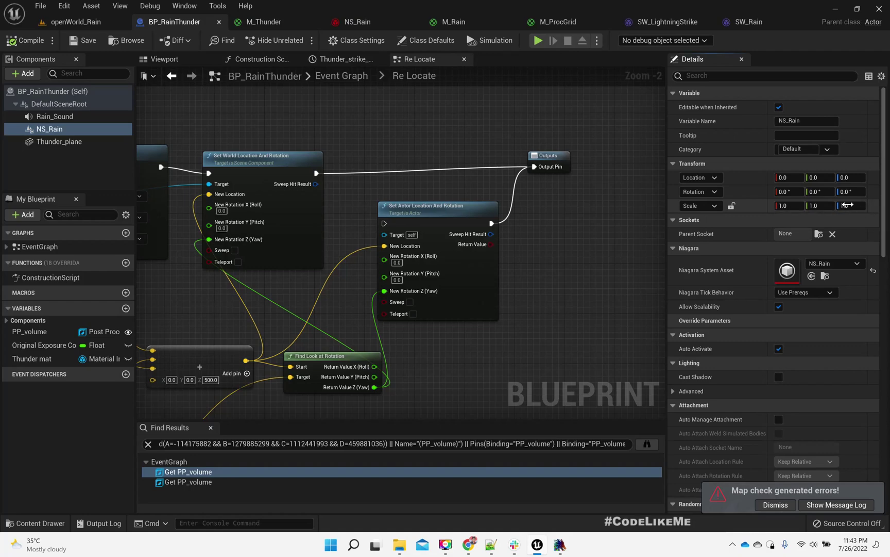
left_click(841, 176)
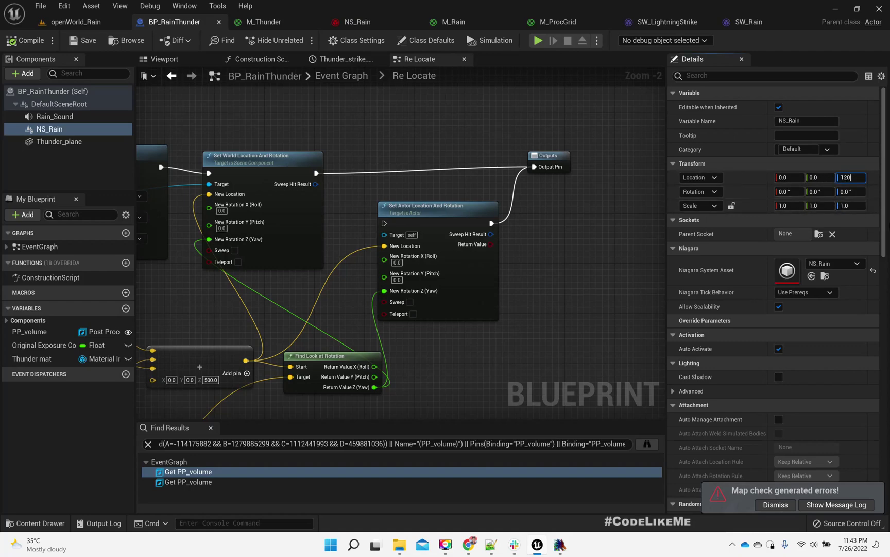
Play the openWorld_Rain level full screen to check the raised rain around the character, and stop the simulation.
left_click(72, 22)
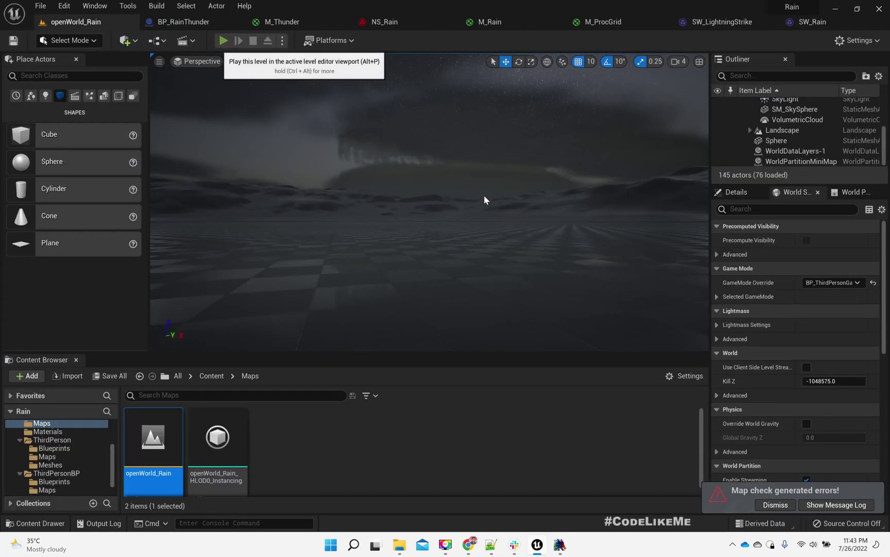
key("alt+p")
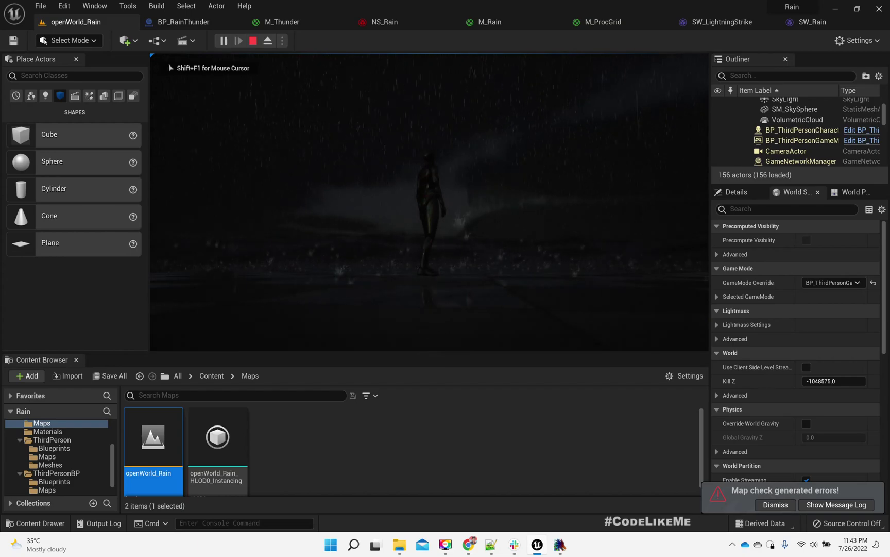
key("F11")
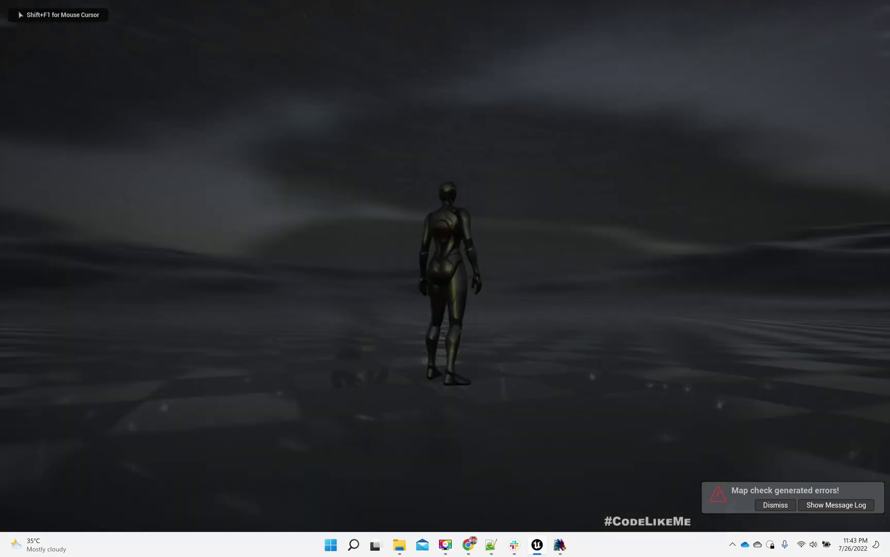
key("d")
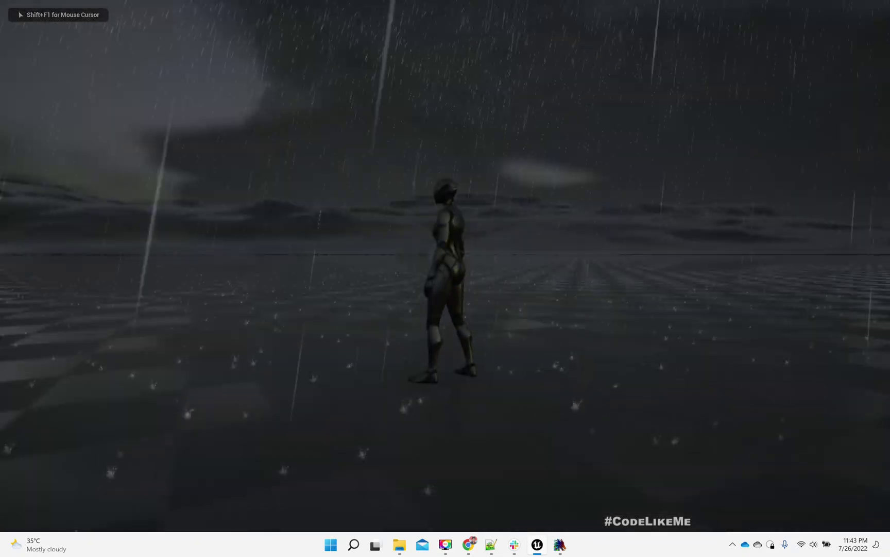
key("shift+F1")
key("Escape")
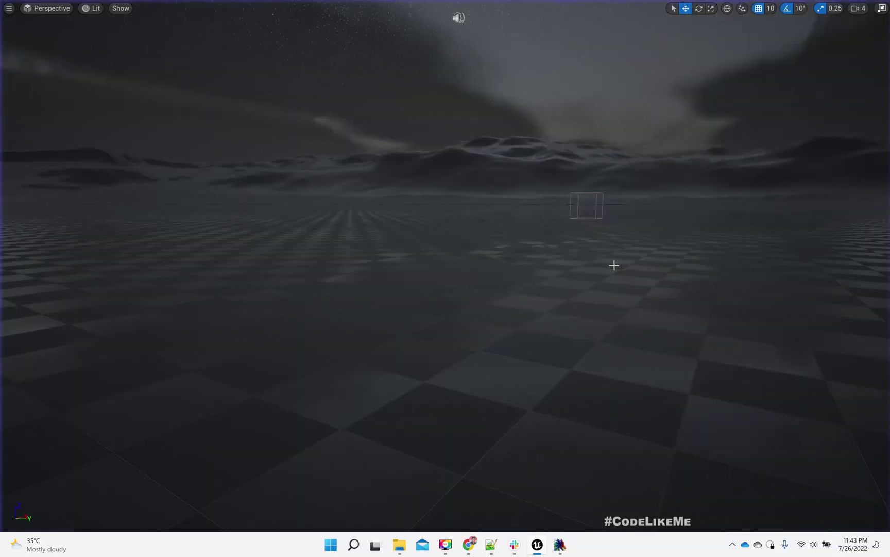
key("F11")
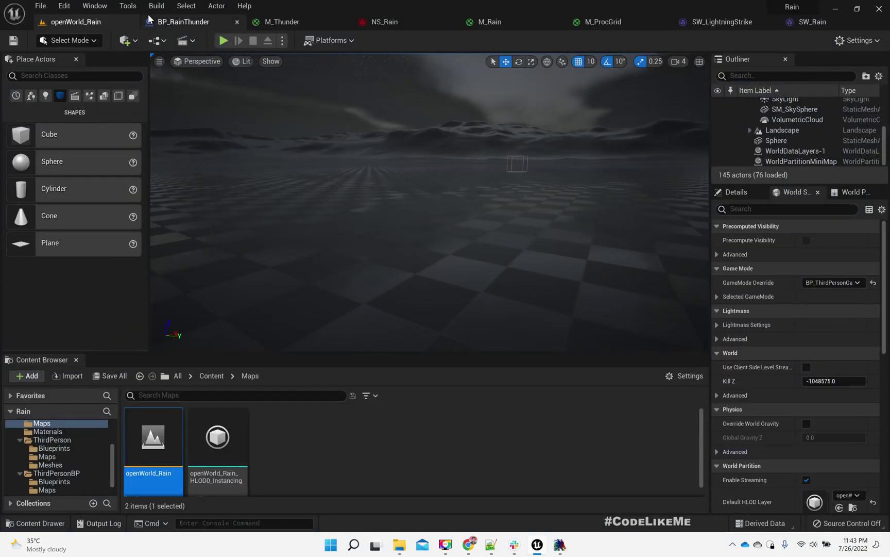
Inspect the Re Locate graph of BP_RainThunder and the Thunder_plane component in the blueprint's 3D view.
left_click(183, 22)
right_click_drag(245, 129, 498, 125)
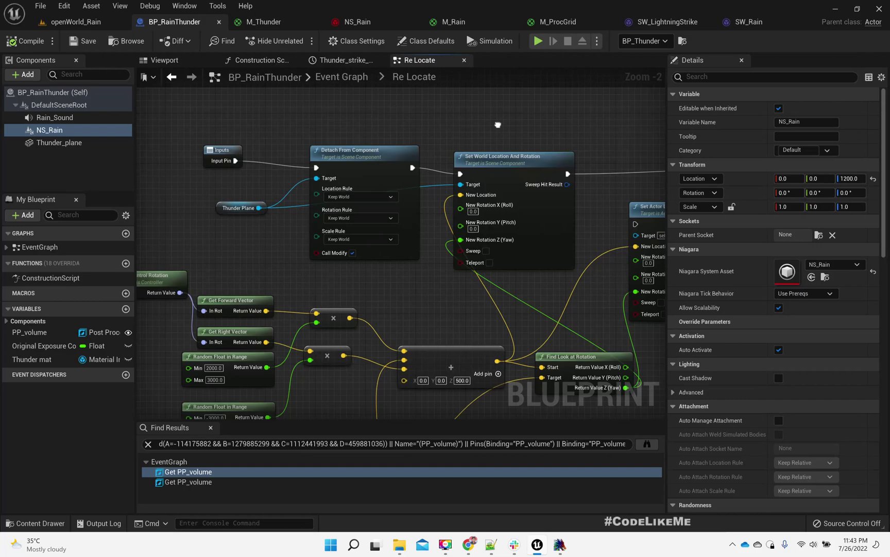
scroll(321, 248, "up", 2)
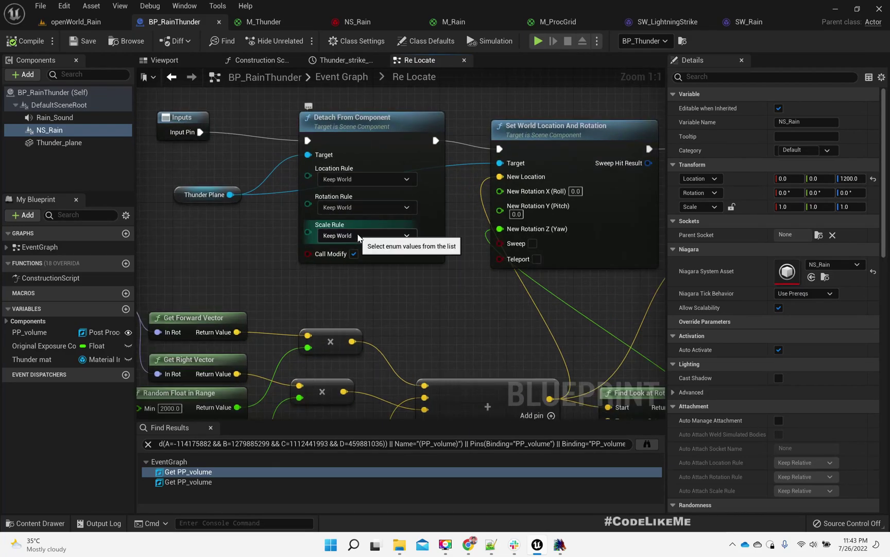
scroll(359, 237, "down", 2)
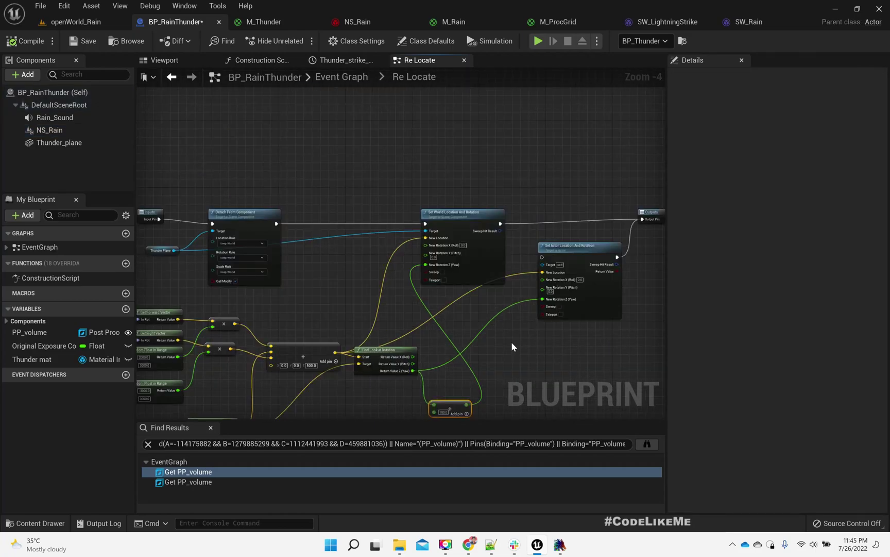
scroll(513, 335, "up", 3)
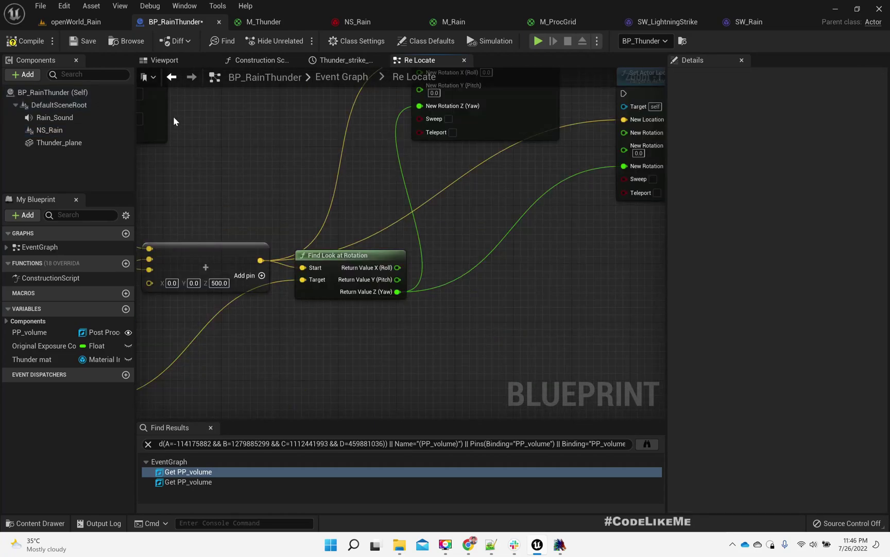
left_click(164, 60)
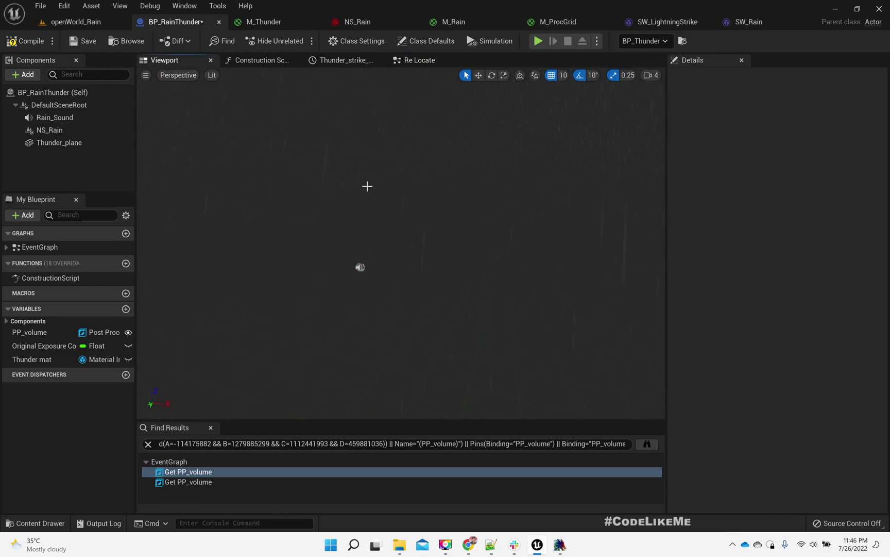
double_click(55, 142)
mouse_move(401, 243)
right_mouse_down()
mouse_move(384, 250)
mouse_move(346, 238)
mouse_move(386, 232)
right_mouse_up()
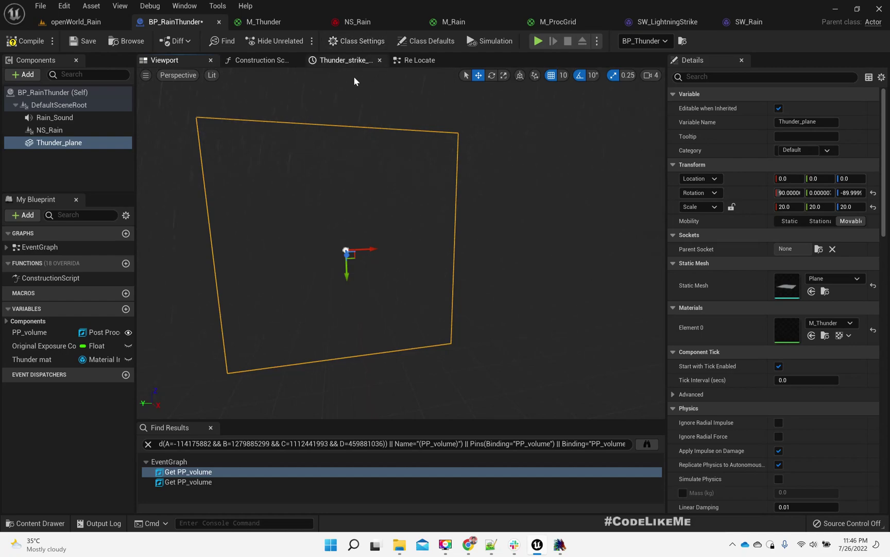
Delete the Detach From Component node in Re Locate and connect Inputs directly to Set World Location And Rotation.
left_click(417, 60)
scroll(349, 211, "up", 3)
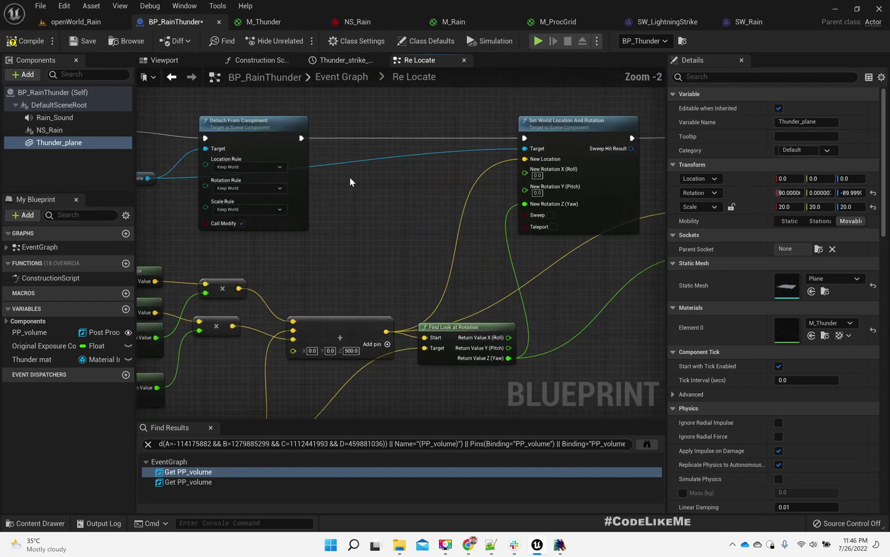
right_click_drag(350, 178, 462, 230)
left_click(308, 200)
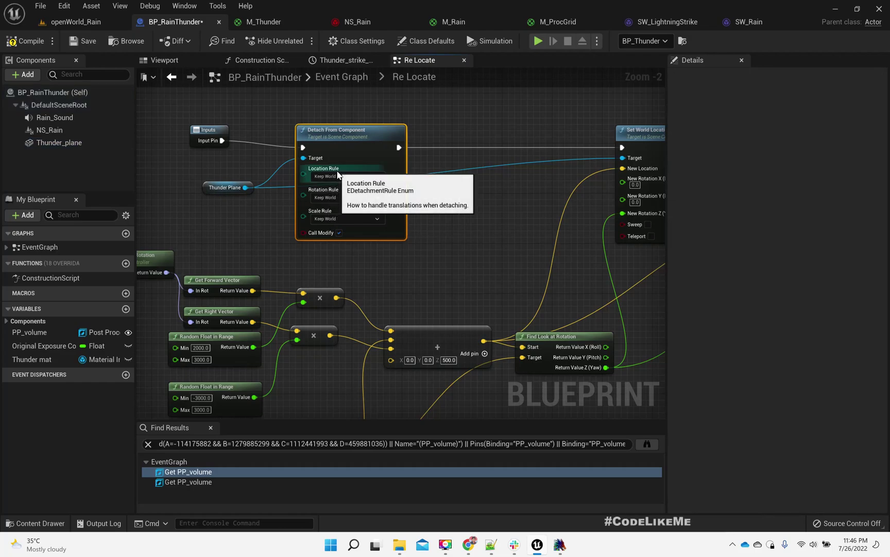
key("Delete")
left_click_drag(222, 141, 622, 147)
Delete the Set World Location And Rotation node and connect Inputs to Set Actor Location And Rotation.
right_click_drag(529, 111, 395, 125)
scroll(438, 139, "down", 2)
left_click(455, 147)
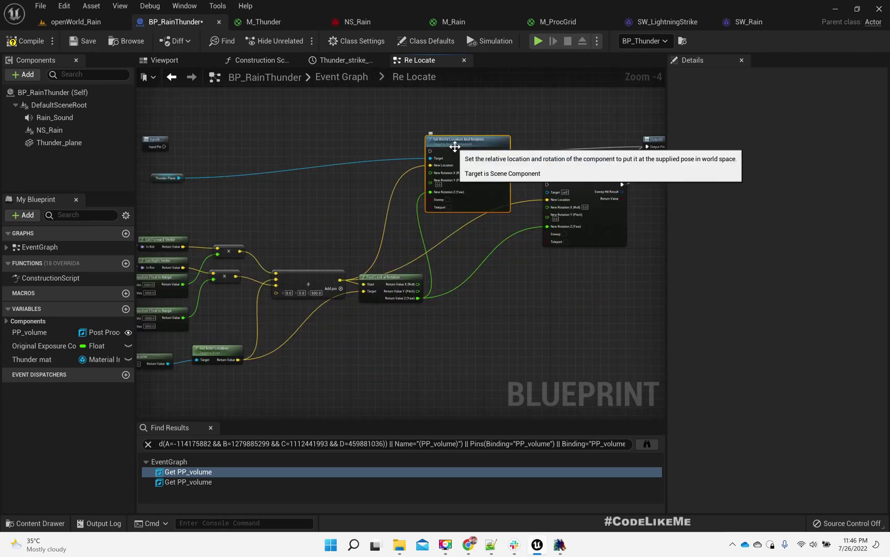
key("Delete")
left_click_drag(557, 176, 164, 146)
Delete the unused Thunder Plane reference node from the Re Locate graph.
scroll(329, 171, "up", 2)
right_click_drag(328, 171, 516, 183)
left_click_drag(289, 226, 289, 227)
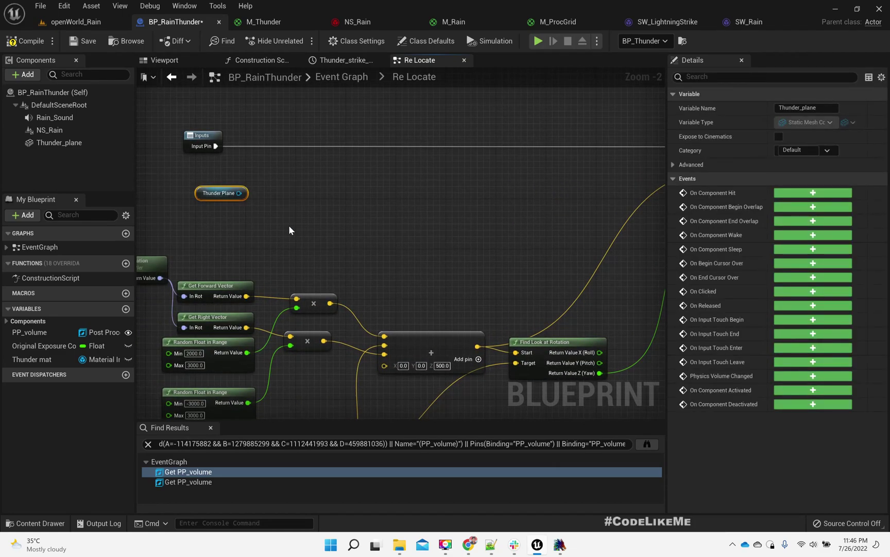
key("Delete")
right_click_drag(233, 171, 241, 248)
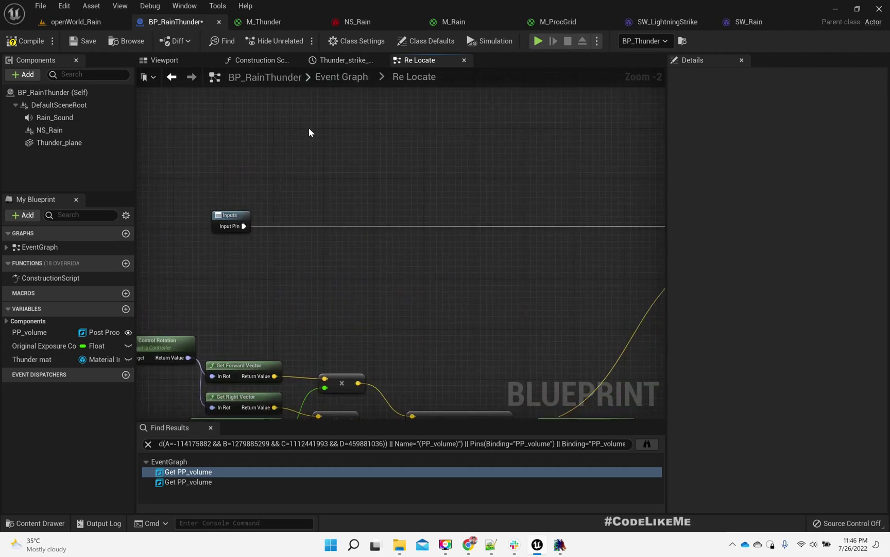
Return to the Event Graph and examine the Event Tick follow logic and the Event BeginPlay chain.
double_click(431, 78)
left_click(330, 78)
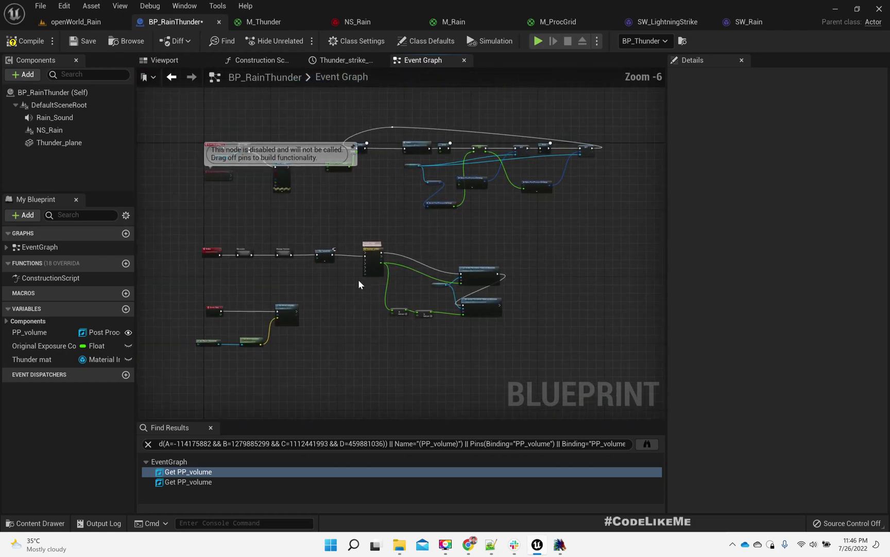
scroll(239, 322, "up", 3)
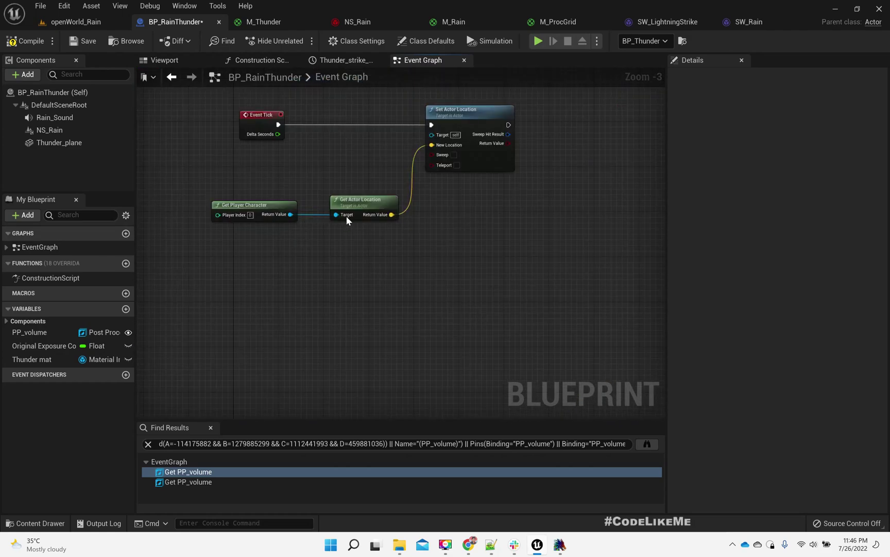
right_click_drag(339, 167, 300, 283)
right_click_drag(272, 175, 269, 338)
scroll(281, 320, "down", 2)
scroll(309, 211, "up", 3)
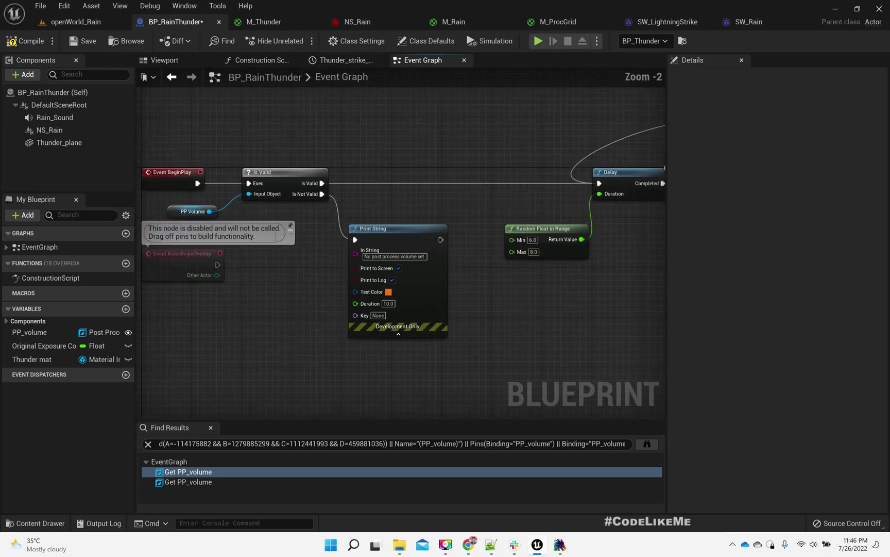
right_click_drag(394, 193, 355, 211)
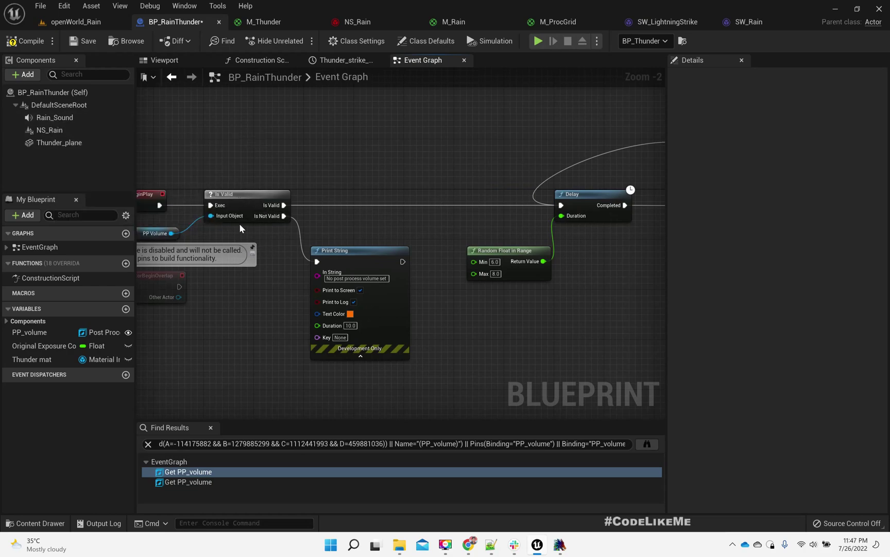
right_click_drag(279, 187, 370, 171)
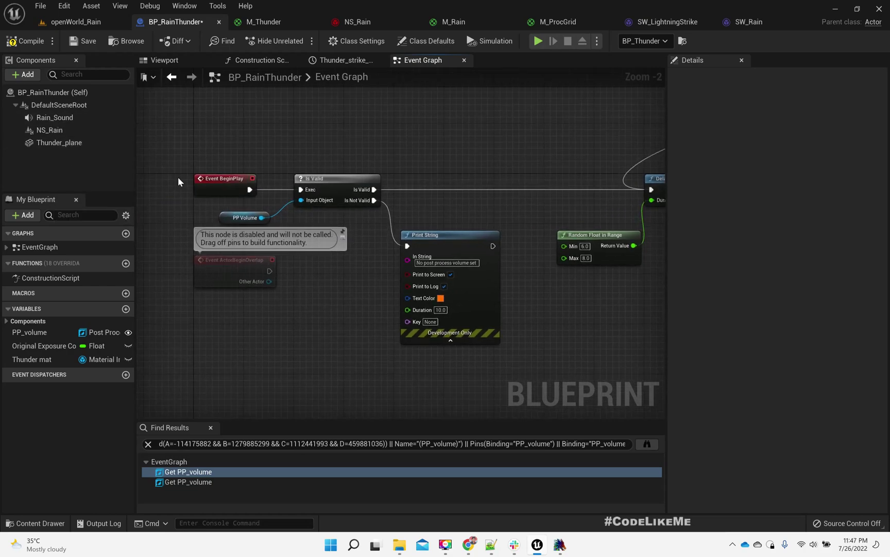
Shift the Is Valid, PP Volume and Print String nodes away from Event BeginPlay to make room for a node.
left_click_drag(341, 217, 337, 214)
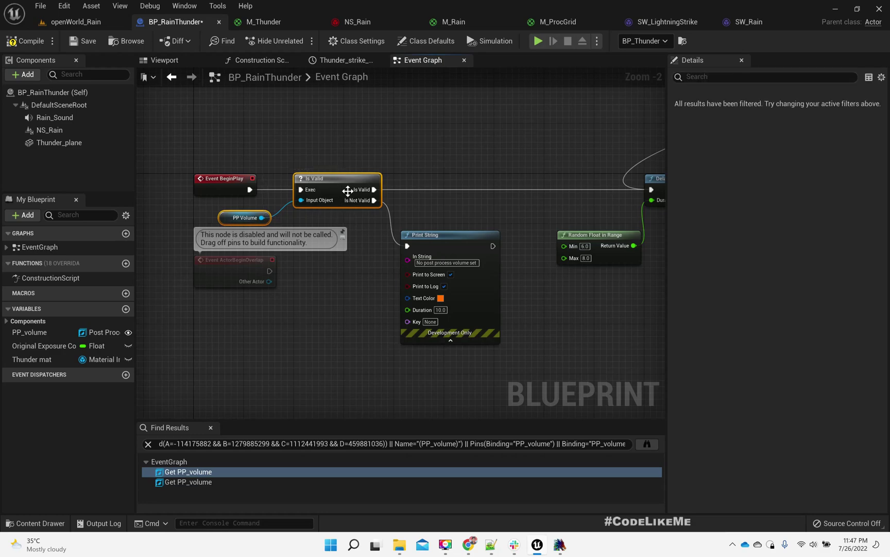
left_click_drag(267, 168, 442, 241)
left_click_drag(323, 177, 429, 178)
Add an NS_Rain reference near Event BeginPlay and create a Detach From Component node from it.
left_click_drag(50, 130, 294, 197)
type("deta")
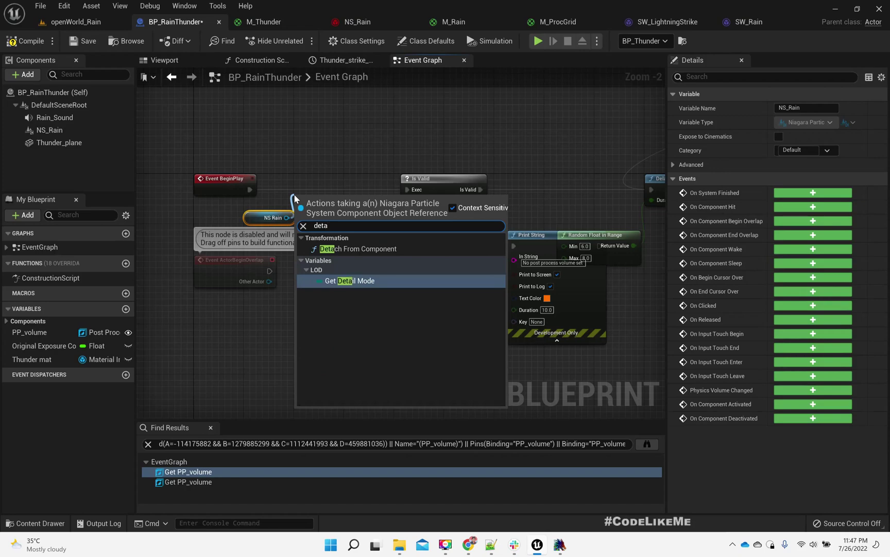
key("Up")
key("Return")
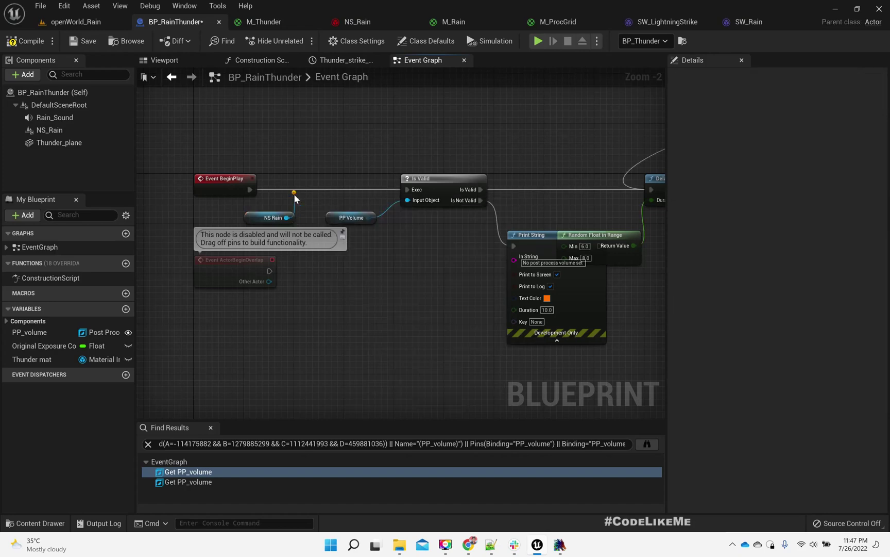
Spread out the Is Valid, Print String, Random Float in Range and Delay nodes to widen the BeginPlay chain.
scroll(299, 195, "down", 4)
scroll(383, 208, "up", 3)
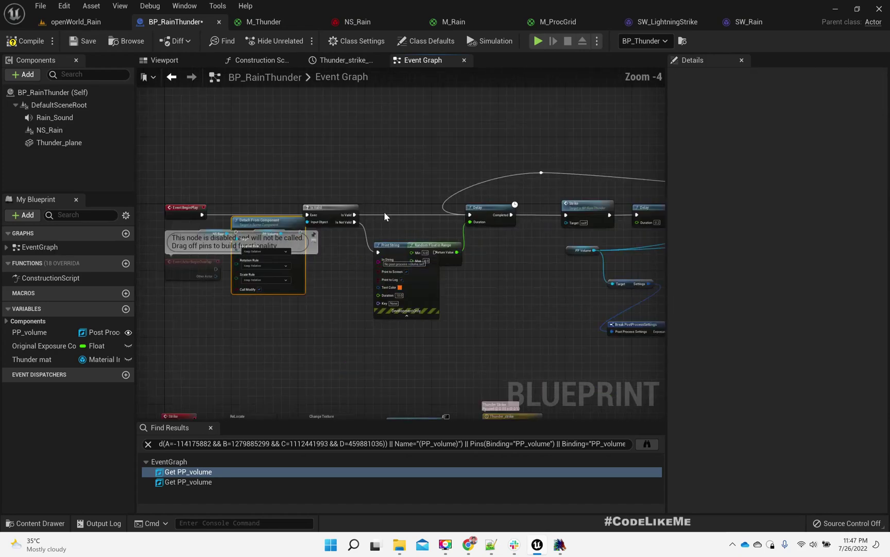
left_click_drag(394, 264, 415, 265)
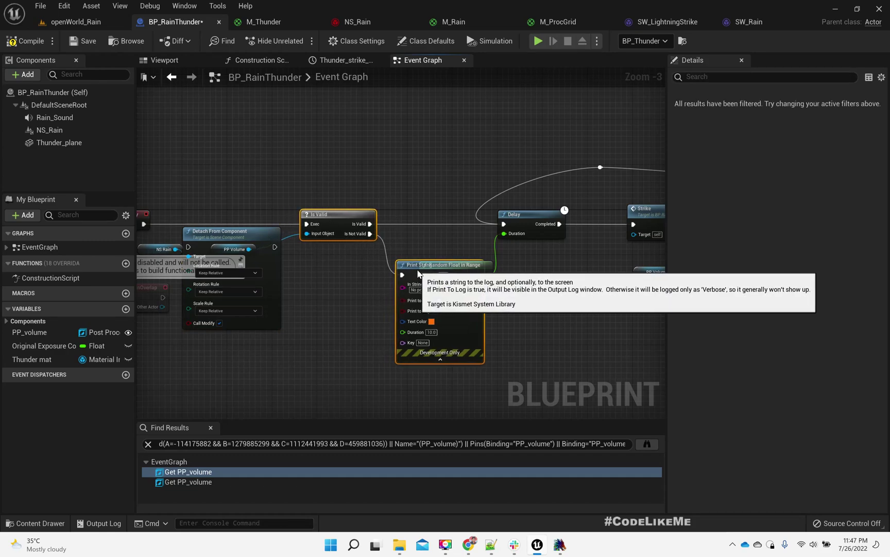
left_click_drag(537, 256, 538, 259)
left_click_drag(488, 168, 546, 215)
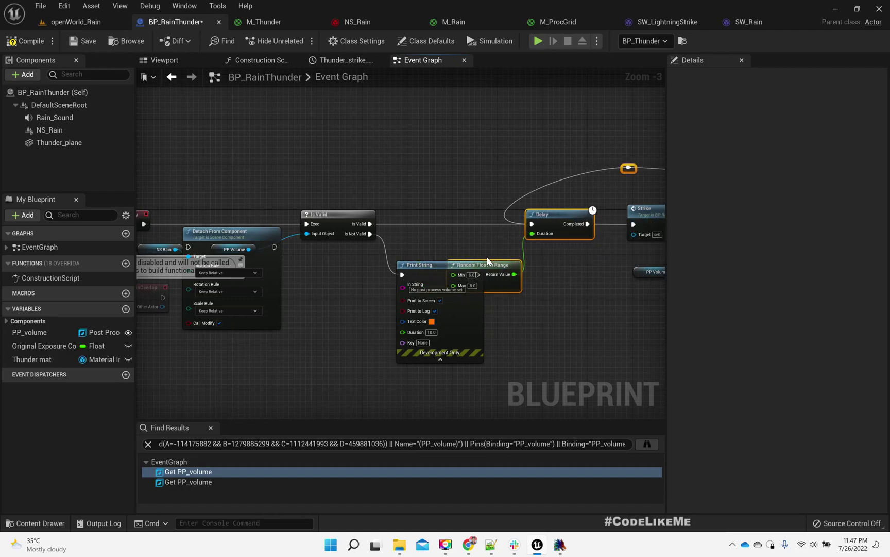
left_click(429, 265)
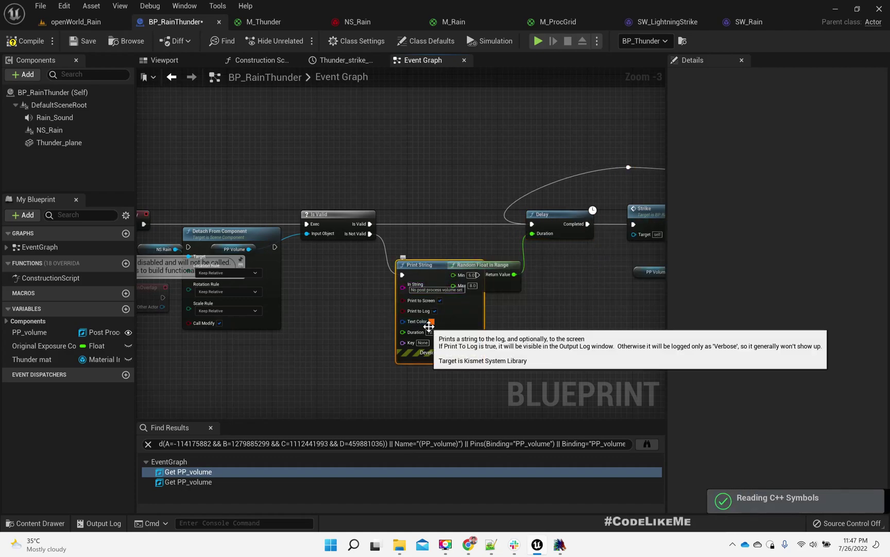
left_click_drag(429, 271, 436, 311)
right_click_drag(436, 311, 598, 282)
Reposition the Detach From Component and PP Volume nodes, and wire the detach node between Event BeginPlay and Is Valid.
scroll(358, 234, "up", 3)
left_click_drag(387, 207, 385, 70)
left_click_drag(407, 236, 474, 302)
right_click_drag(372, 240, 481, 298)
left_click_drag(295, 207, 455, 136)
left_click_drag(584, 137, 621, 253)
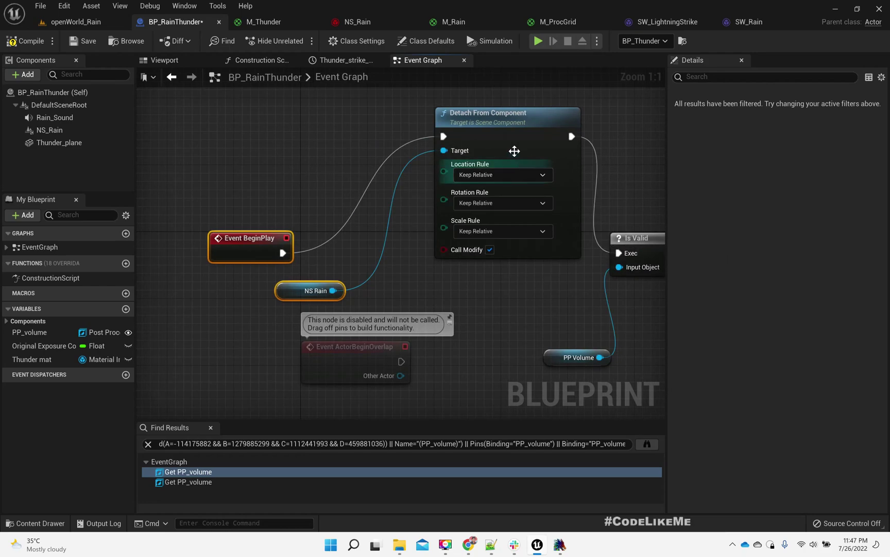
Set the detach node's Scale and Rotation Rules to Keep World with Location Rule Keep Relative, and align it between its neighbours.
left_click(470, 227)
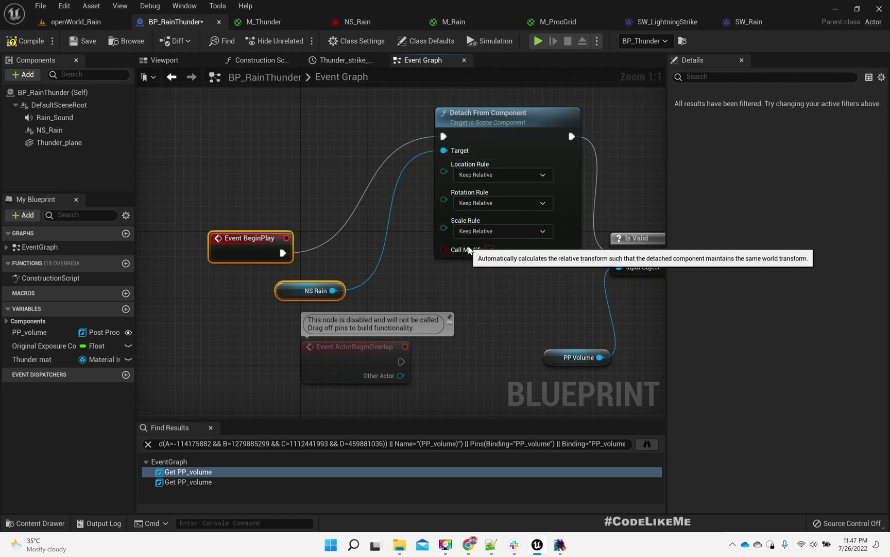
left_click(476, 248)
left_click(478, 201)
left_click(472, 219)
left_click(481, 175)
left_click(484, 202)
left_click_drag(492, 117, 485, 226)
left_click(67, 22)
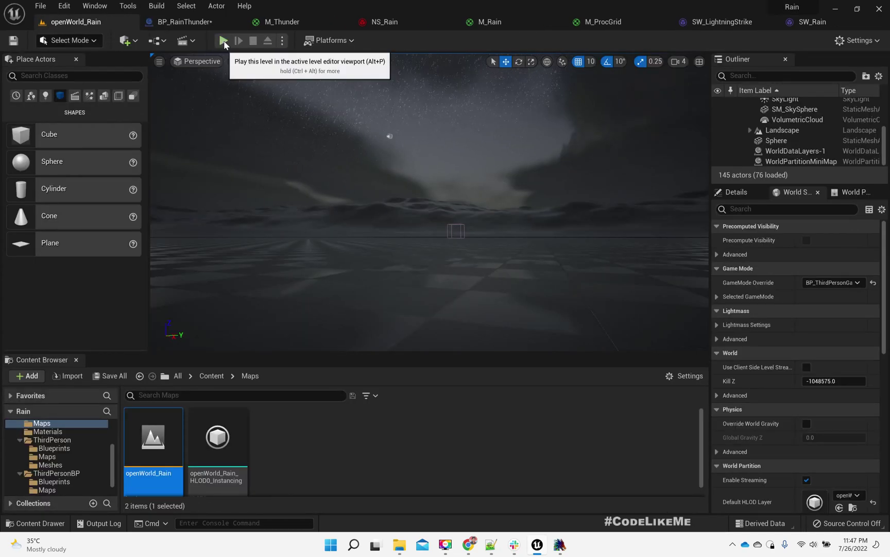
left_click(173, 22)
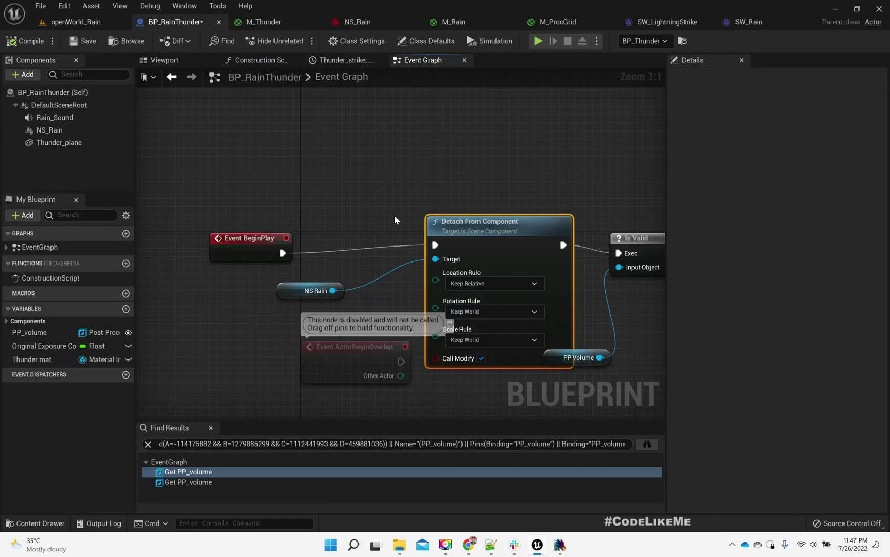
Delete the Set Actor Location node driven by Event Tick.
scroll(427, 290, "up", 6)
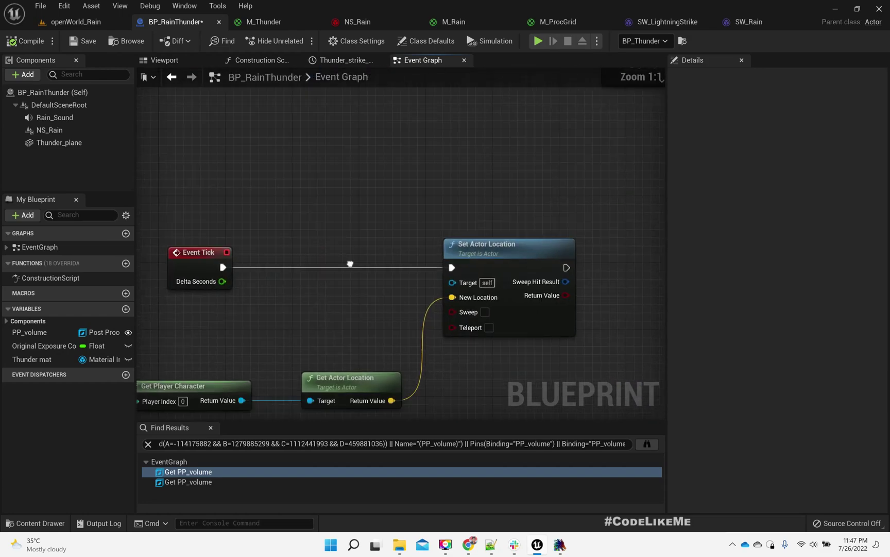
right_click_drag(390, 149, 392, 149)
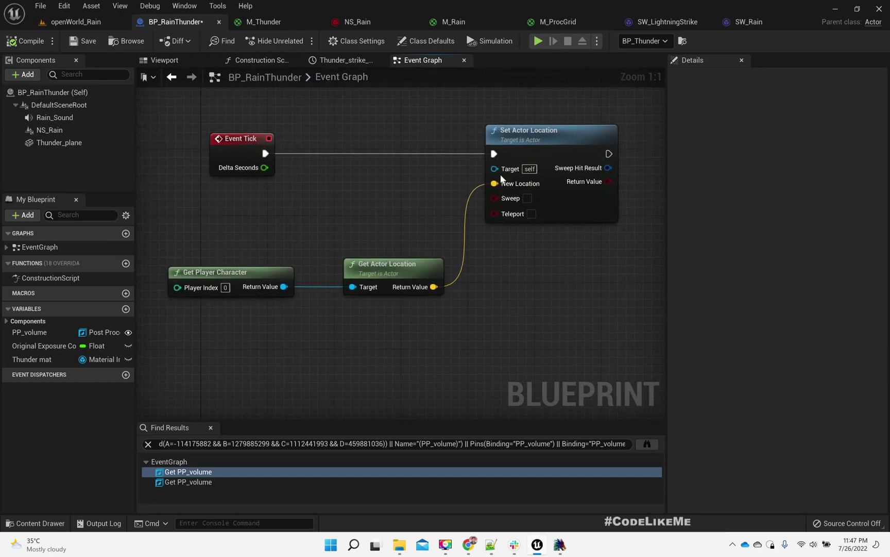
left_click(532, 150)
key("Delete")
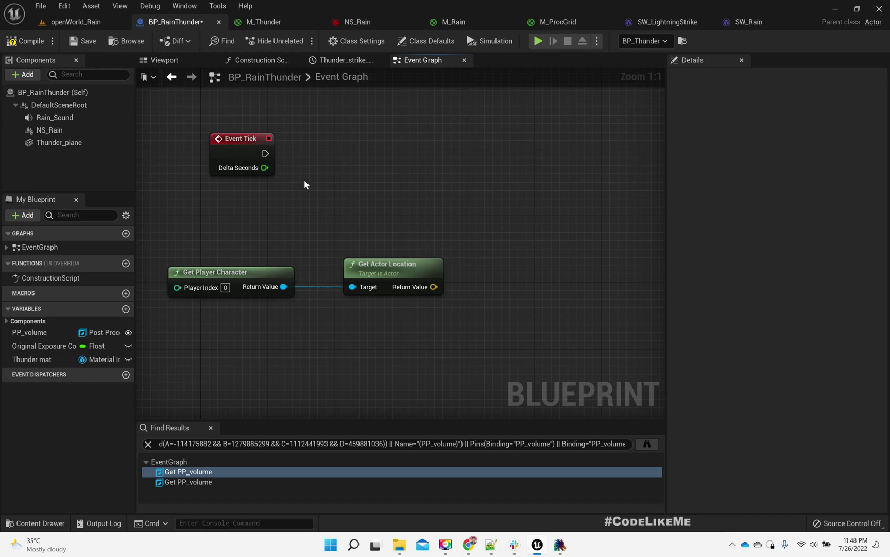
Add an NS_Rain reference to the Event Tick section and create a Set World Location node from it.
left_click_drag(49, 130, 367, 243)
left_click_drag(425, 250, 452, 237)
type("se")
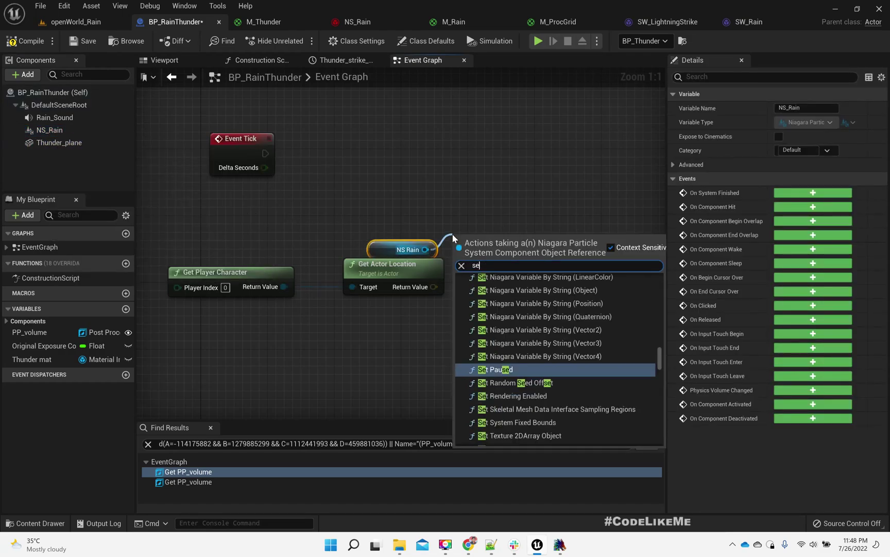
type("t world lo")
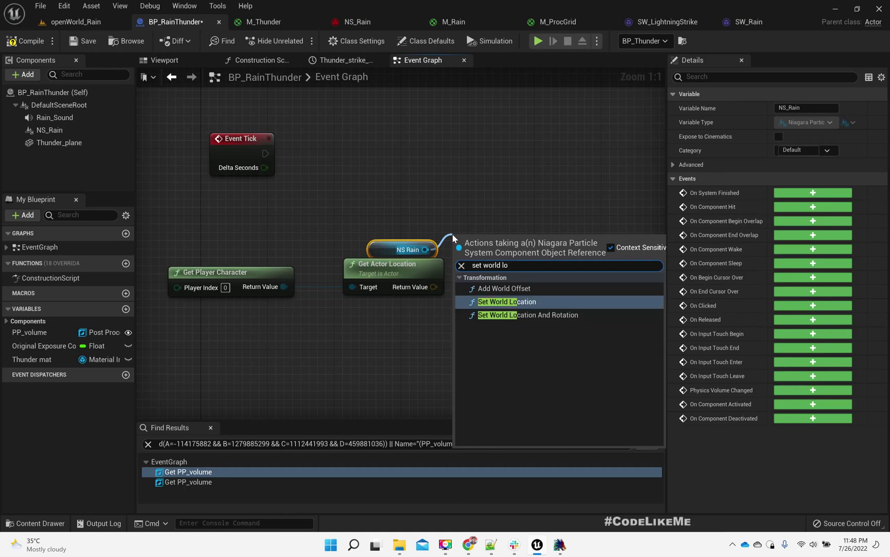
key("Return")
Wire Event Tick and the player's actor location into Set World Location, tidy the node positions, and compile the blueprint.
left_click_drag(497, 242, 528, 157)
left_click_drag(265, 152, 470, 182)
left_click_drag(543, 169, 560, 153)
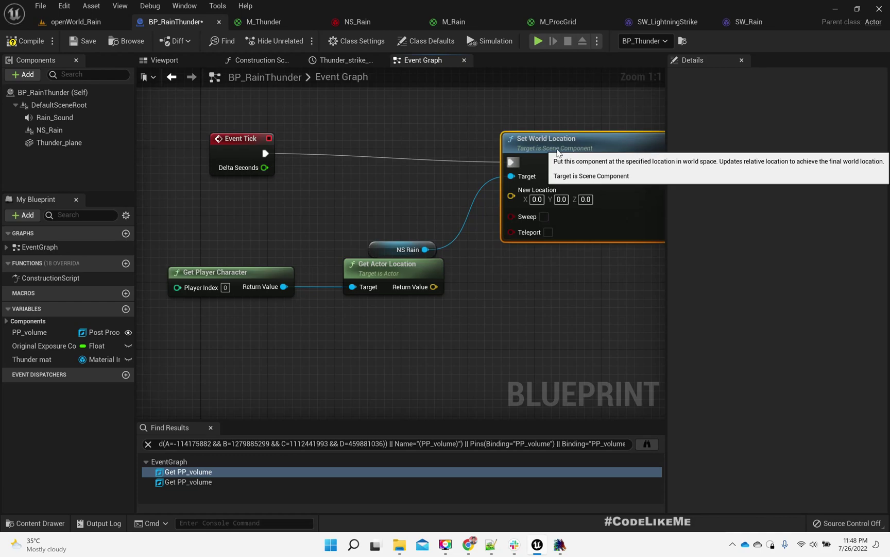
left_click_drag(434, 286, 521, 199)
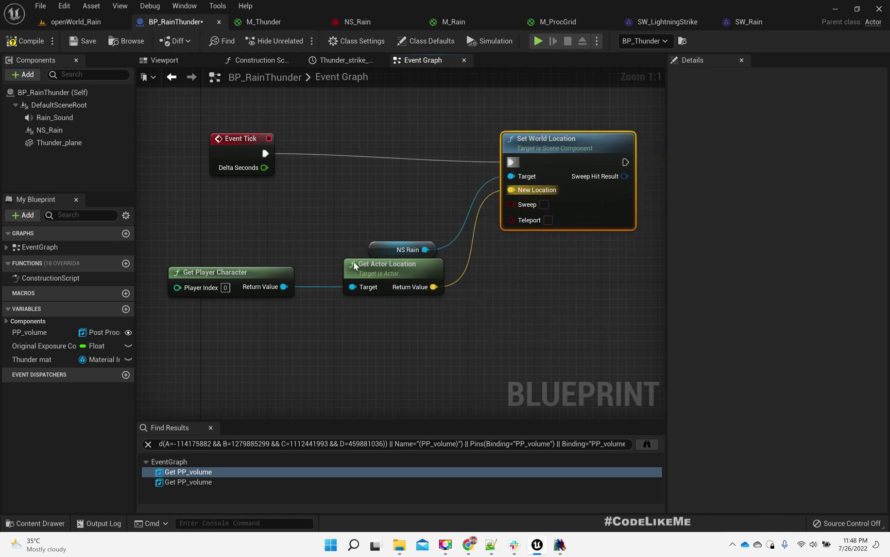
left_click_drag(393, 254, 392, 220)
left_click(16, 41)
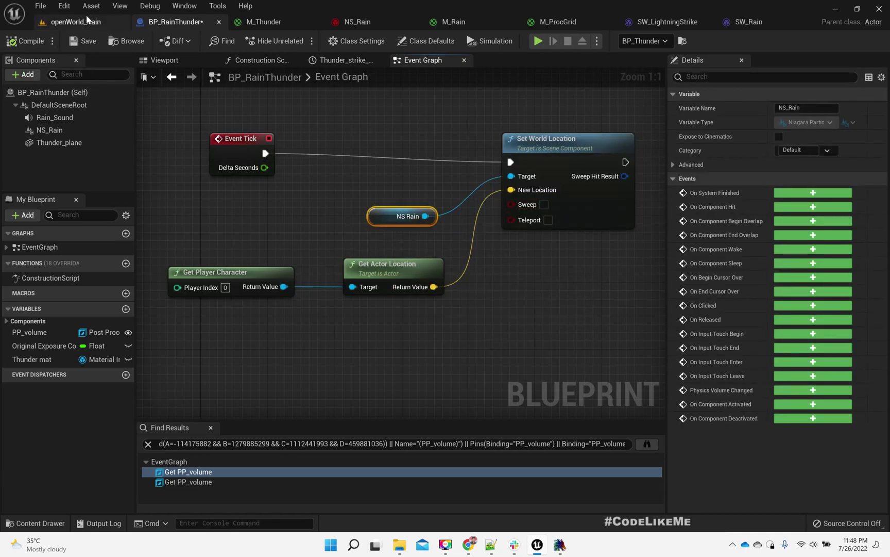
Play-test the openWorld_Rain level to check that the rain follows the character, then return to the BP_RainThunder graph.
left_click(70, 22)
key("alt+p")
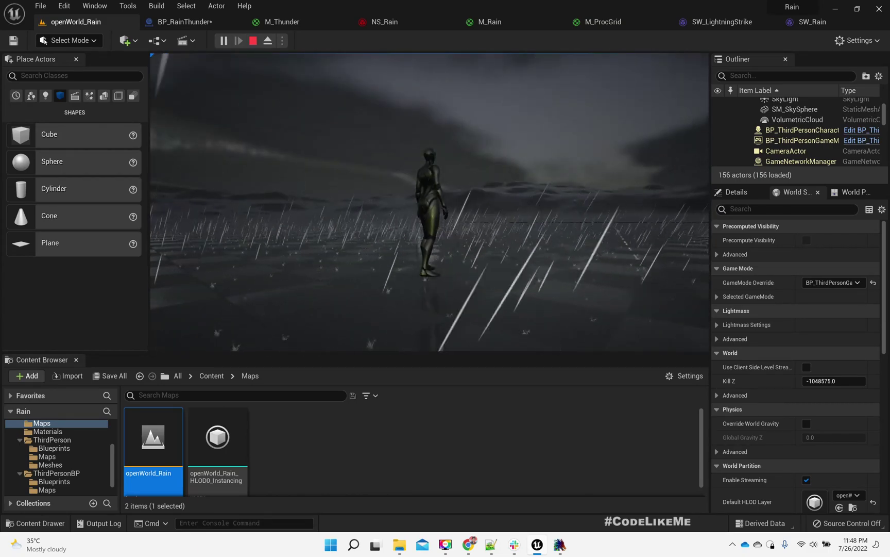
key("Escape")
left_click(178, 21)
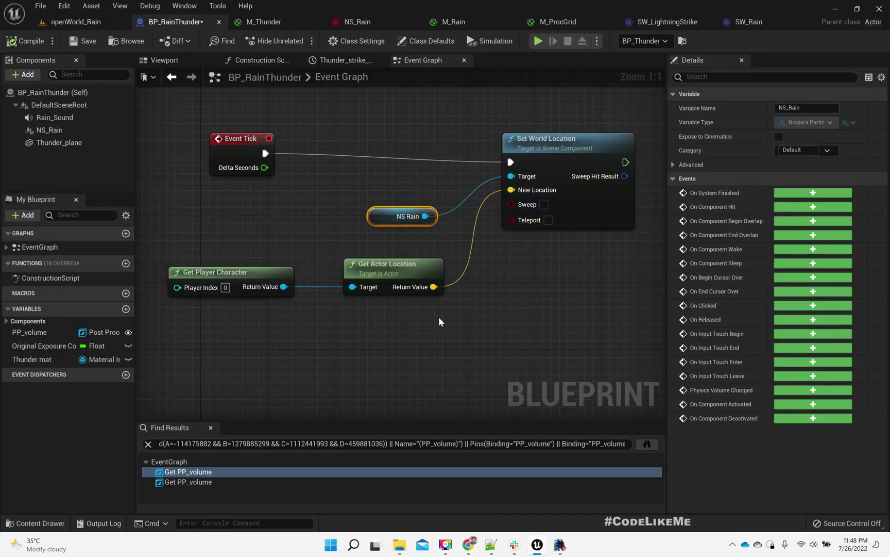
Shift the player location nodes aside and add a vector Add node from Get Actor Location with a Z offset of 100.
left_click_drag(413, 304, 275, 277)
mouse_move(405, 277)
left_mouse_down()
mouse_move(321, 276)
mouse_move(396, 289)
left_mouse_up()
type("+")
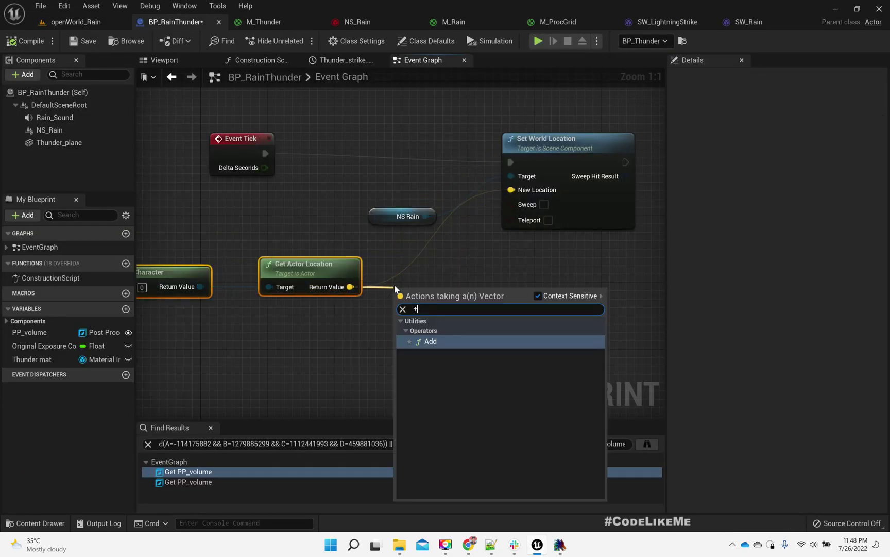
key("Return")
left_click(476, 314)
type("100")
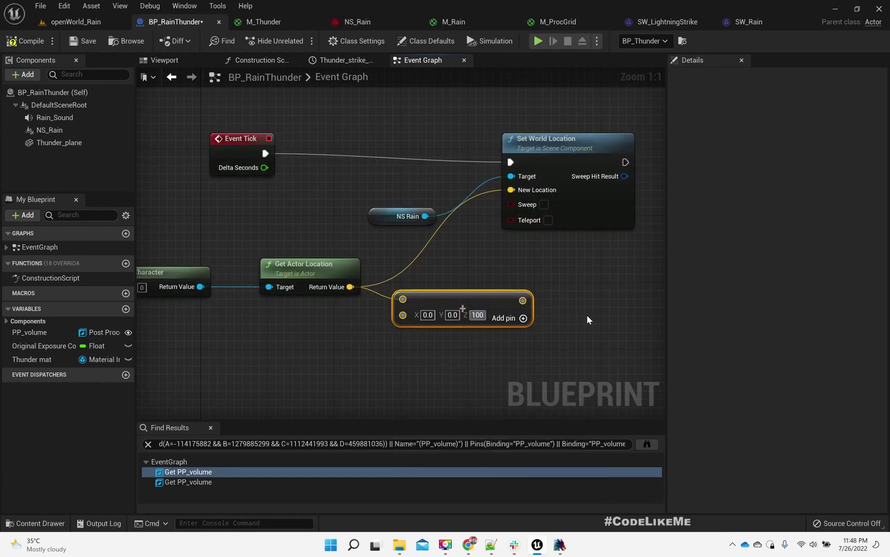